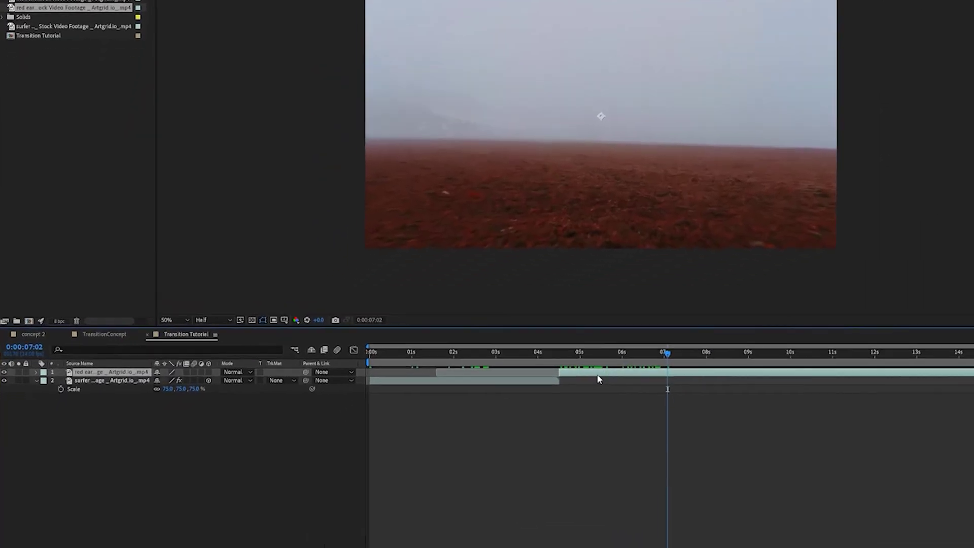
# Step: Scale the red-earth clip down to about 60% in the viewer, then deselect it
pyautogui.moveTo(399, 221); pyautogui.dragTo(453, 172)
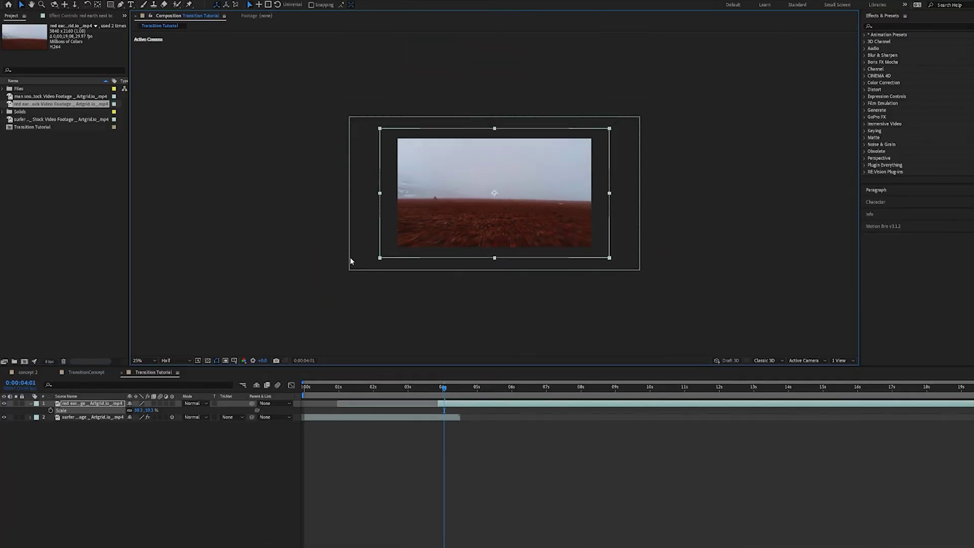
pyautogui.moveTo(350, 258); pyautogui.dragTo(342, 259)
pyautogui.click(148, 451)
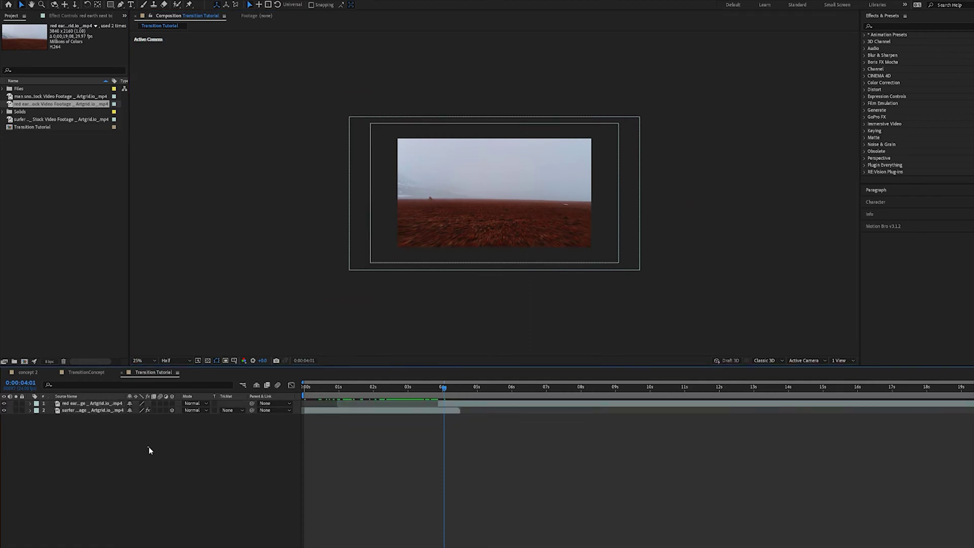
pyautogui.rightClick(128, 439)
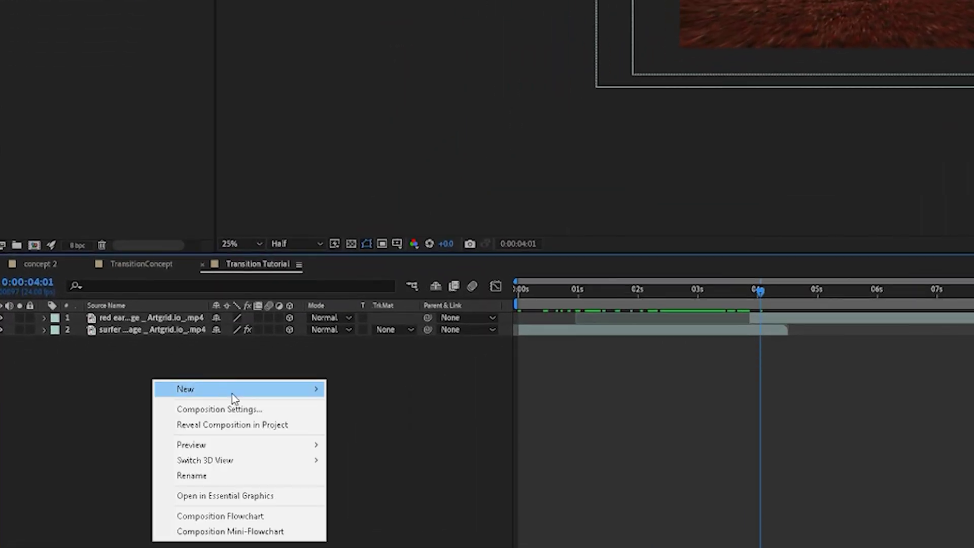
# Step: Add a null object and a new camera with default settings to the composition
pyautogui.moveTo(232, 392)
pyautogui.click(416, 472)
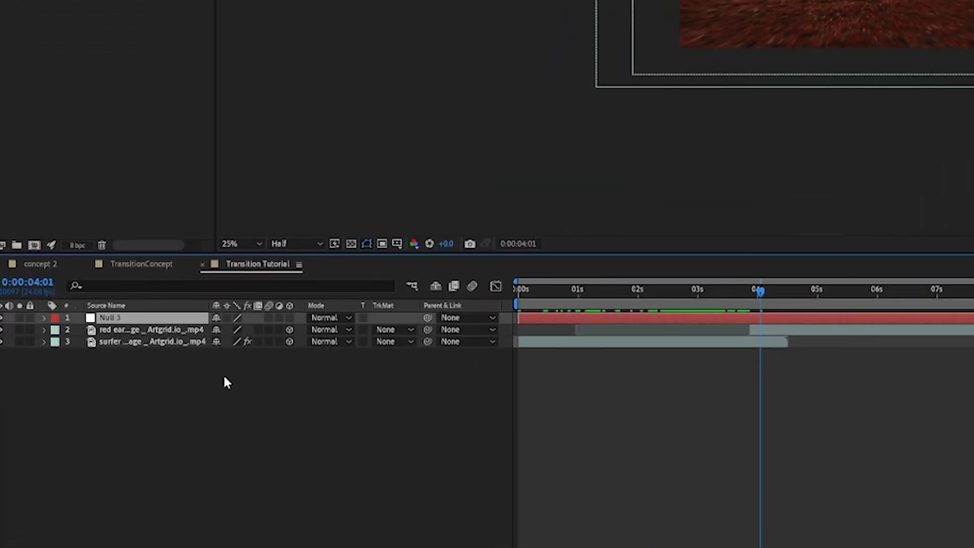
pyautogui.rightClick(183, 388)
pyautogui.moveTo(347, 401)
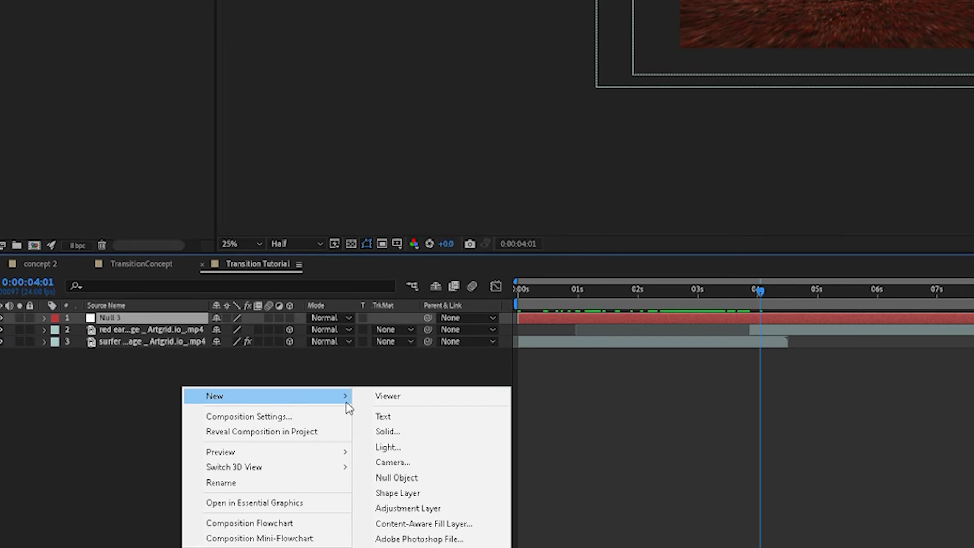
pyautogui.click(436, 465)
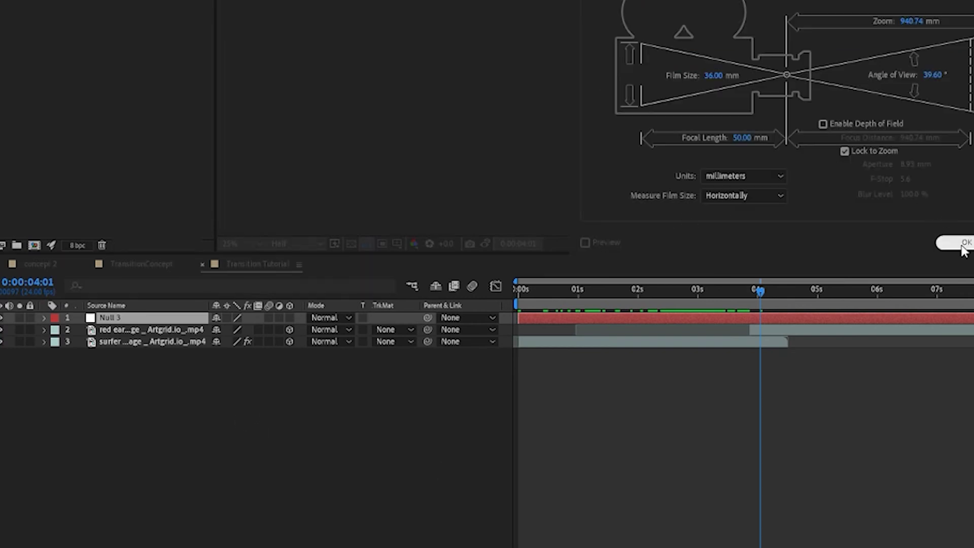
pyautogui.click(963, 244)
# Step: Parent Camera 1 to Null 3, test by moving the null, and reveal its Scale at 2:11
pyautogui.moveTo(242, 325); pyautogui.dragTo(243, 320)
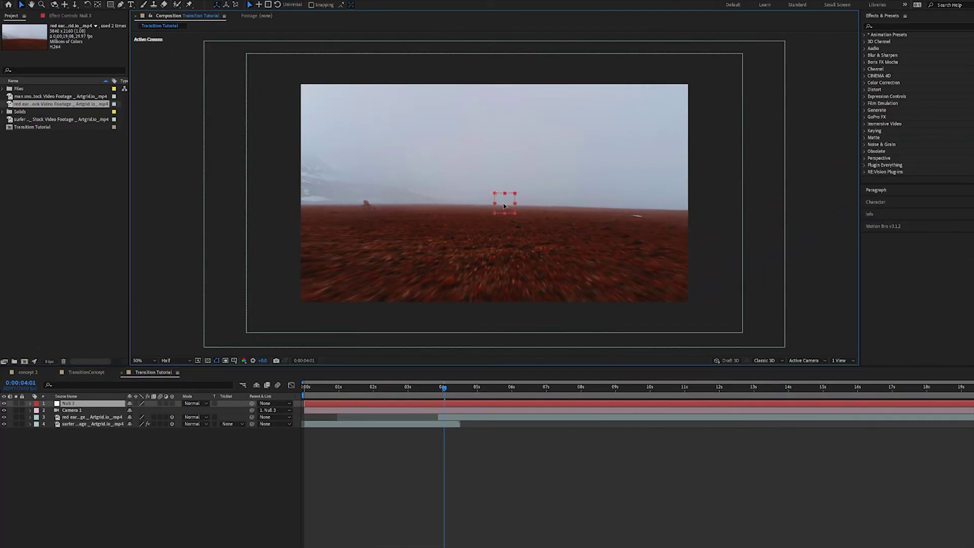
pyautogui.moveTo(504, 206); pyautogui.dragTo(486, 248)
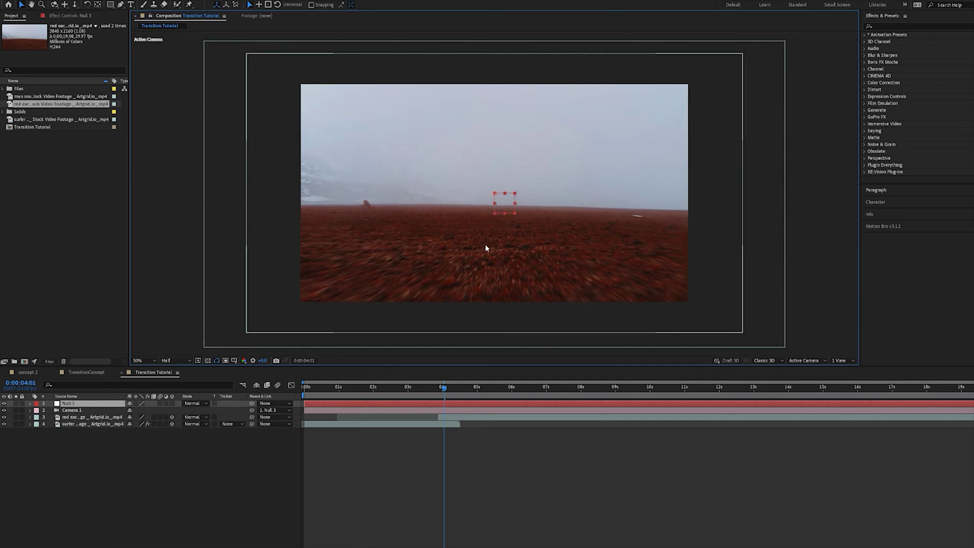
pyautogui.moveTo(439, 393); pyautogui.dragTo(390, 391)
pyautogui.press('s')
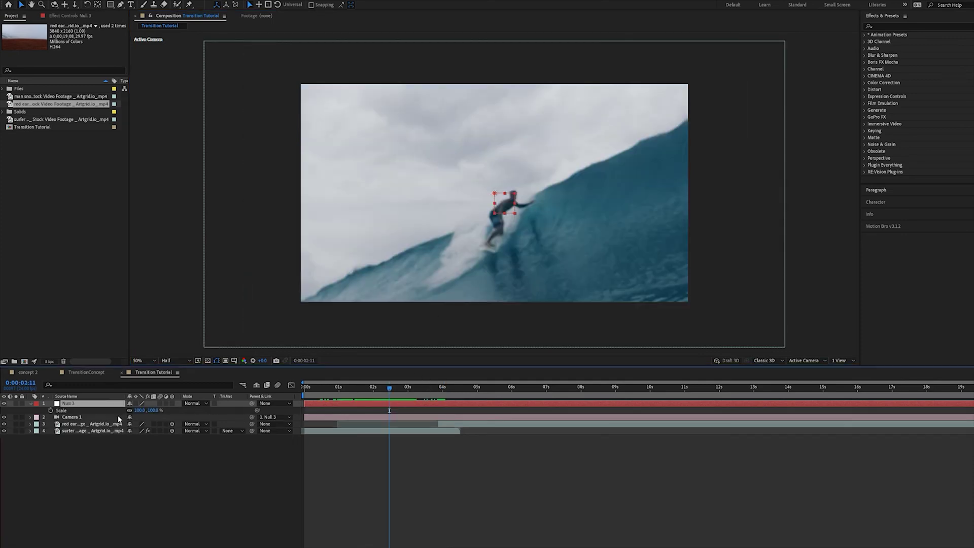
# Step: Key Null 3's Position at 2:11 alongside Scale, then move ahead and select the red-earth layer
pyautogui.hotkey('shift', 'p')
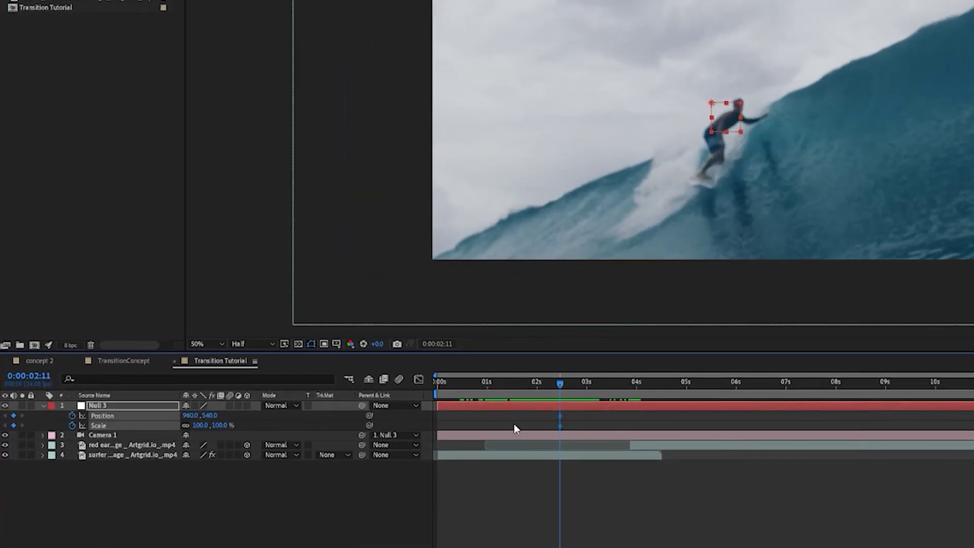
pyautogui.moveTo(564, 385); pyautogui.dragTo(644, 386)
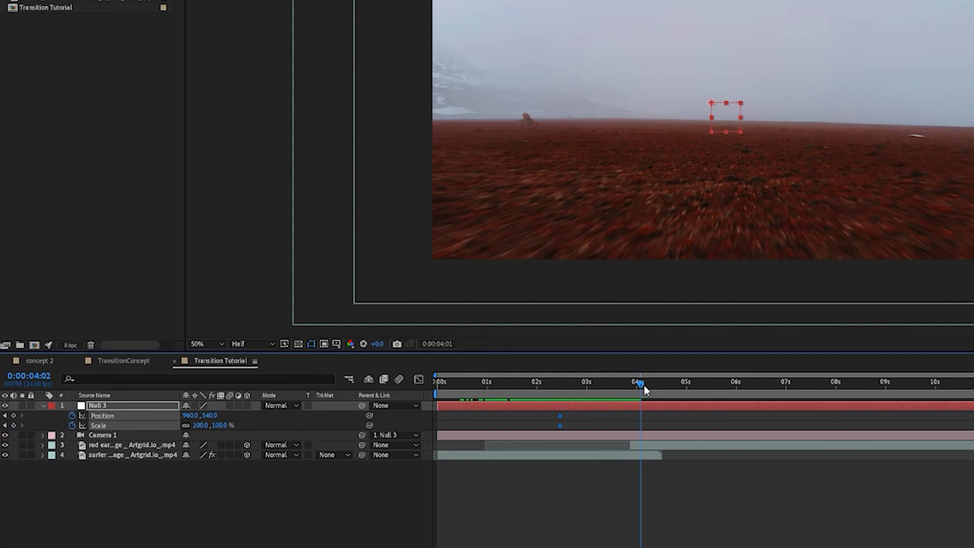
pyautogui.click(663, 446)
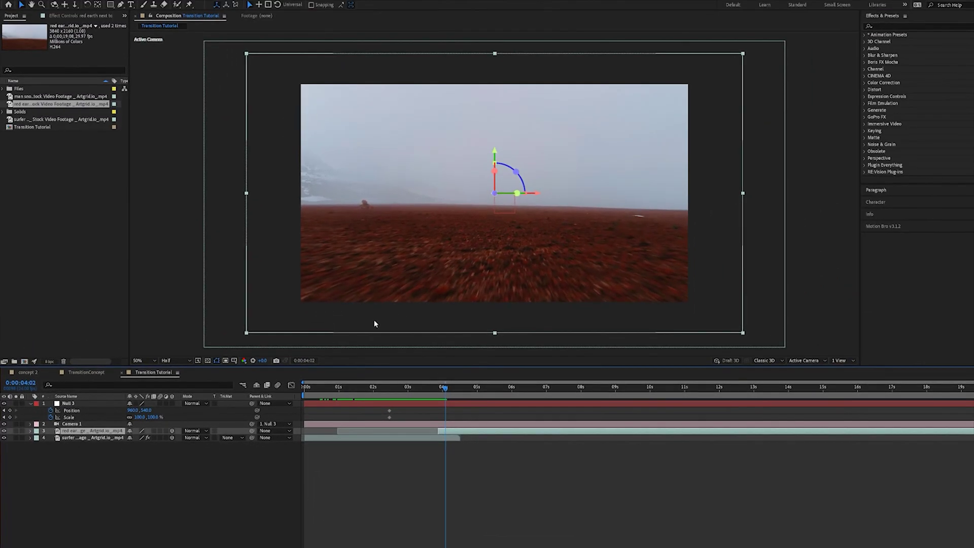
# Step: Slide the red-earth clip left beside the surfer shot and move Null 3 to frame it at 4:03
pyautogui.moveTo(376, 321); pyautogui.dragTo(282, 322)
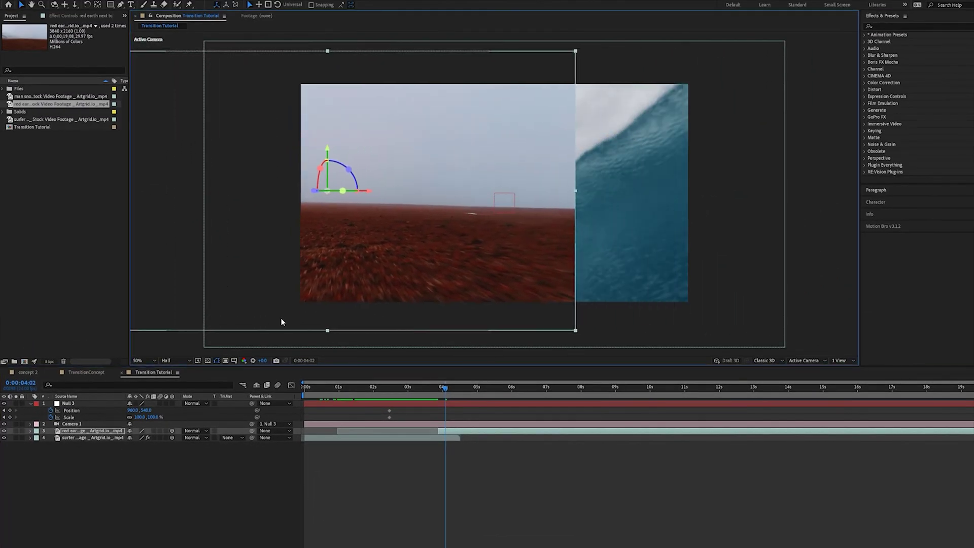
pyautogui.moveTo(443, 285); pyautogui.dragTo(452, 324)
pyautogui.moveTo(446, 388)
pyautogui.mouseDown()
pyautogui.moveTo(404, 389)
pyautogui.moveTo(446, 394)
pyautogui.moveTo(390, 404)
pyautogui.moveTo(446, 402)
pyautogui.mouseUp()
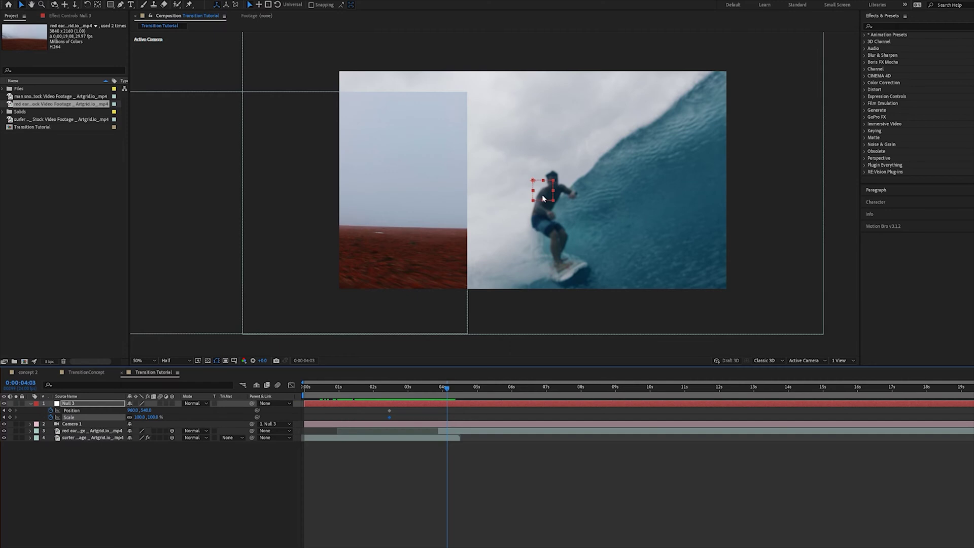
pyautogui.moveTo(542, 193); pyautogui.dragTo(191, 245)
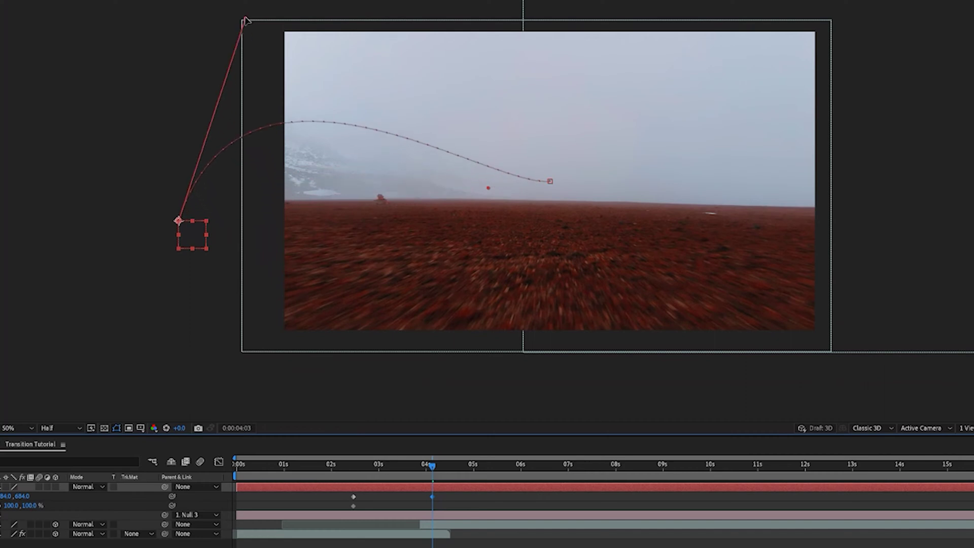
# Step: Bend Null 3's motion path into an upward arc and preview the camera move
pyautogui.moveTo(488, 189); pyautogui.dragTo(371, 22)
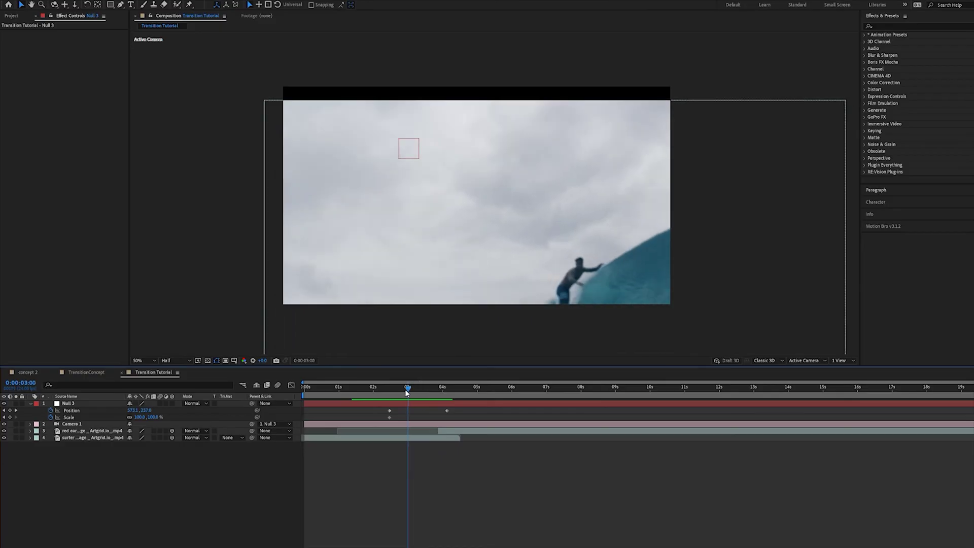
pyautogui.moveTo(407, 394); pyautogui.dragTo(364, 399)
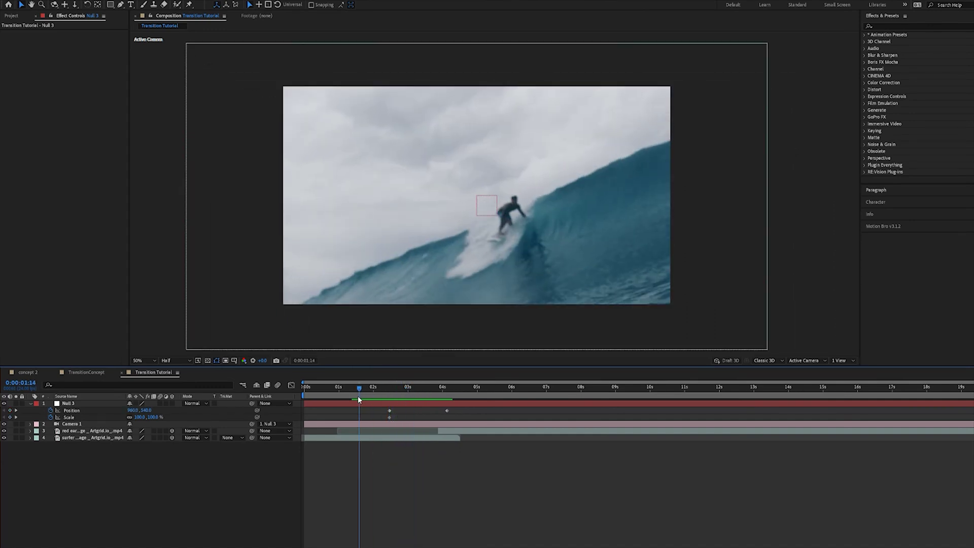
pyautogui.press('space')
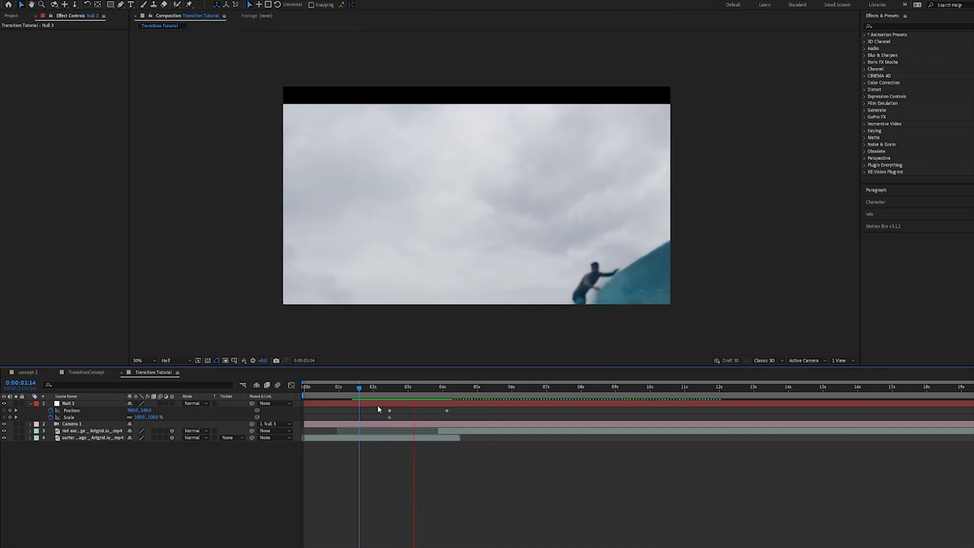
pyautogui.click(443, 389)
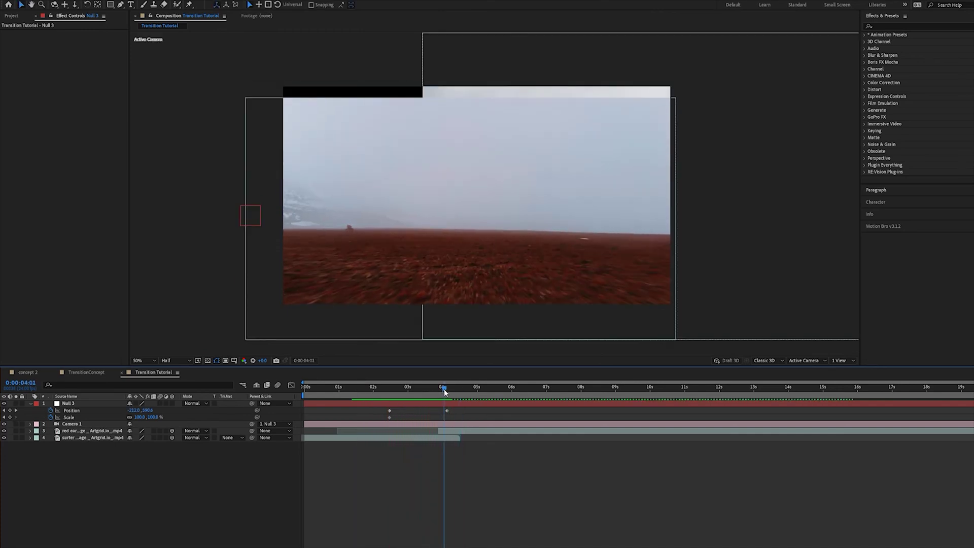
pyautogui.moveTo(443, 389); pyautogui.dragTo(314, 401)
# Step: Shift the first keyframes earlier toward the start and review the move up to about 1:10
pyautogui.moveTo(381, 409); pyautogui.dragTo(394, 419)
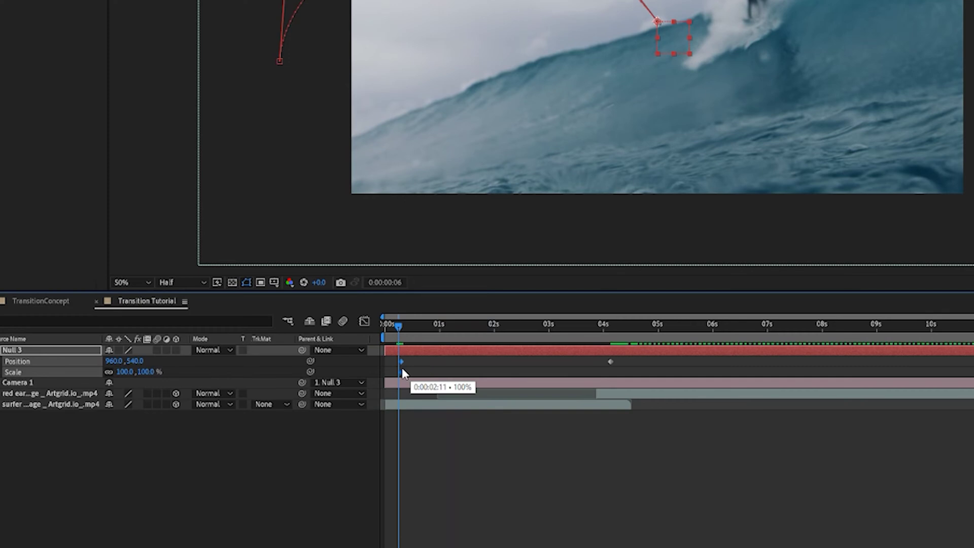
pyautogui.moveTo(400, 321)
pyautogui.mouseDown()
pyautogui.moveTo(407, 326)
pyautogui.moveTo(393, 335)
pyautogui.mouseUp()
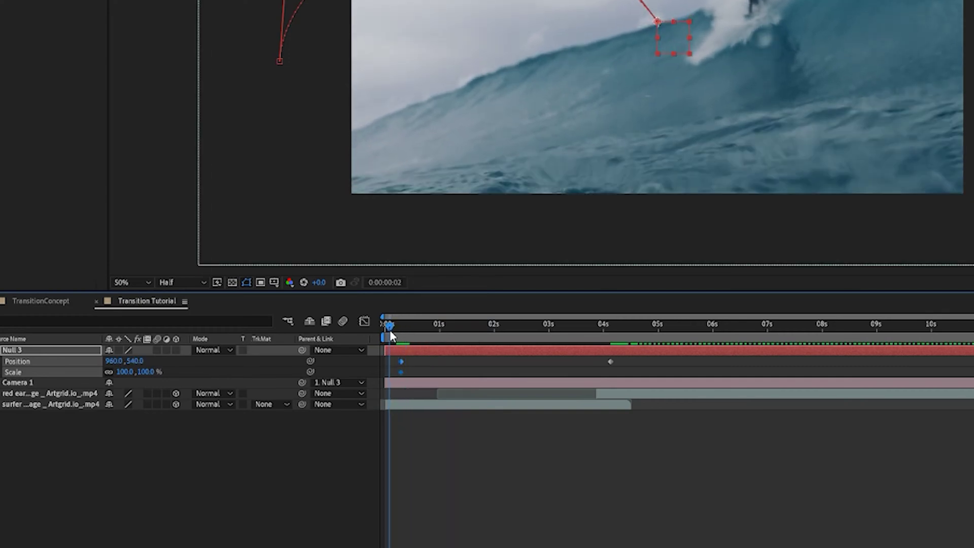
pyautogui.moveTo(310, 394); pyautogui.dragTo(374, 400)
# Step: Add mid-move Scale and Position keyframes on Null 3 at 2:01 and Easy Ease the keyframes
pyautogui.click(174, 474)
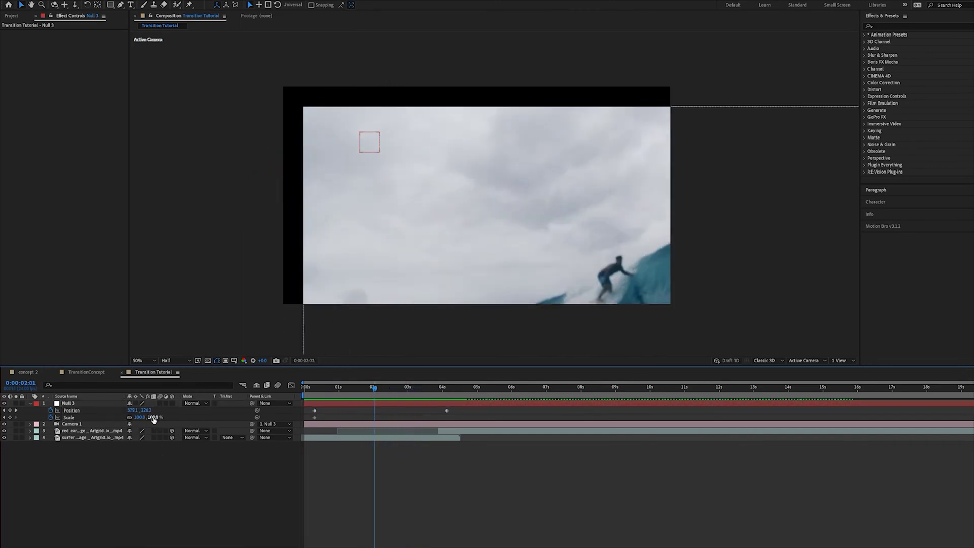
pyautogui.moveTo(154, 419); pyautogui.dragTo(149, 418)
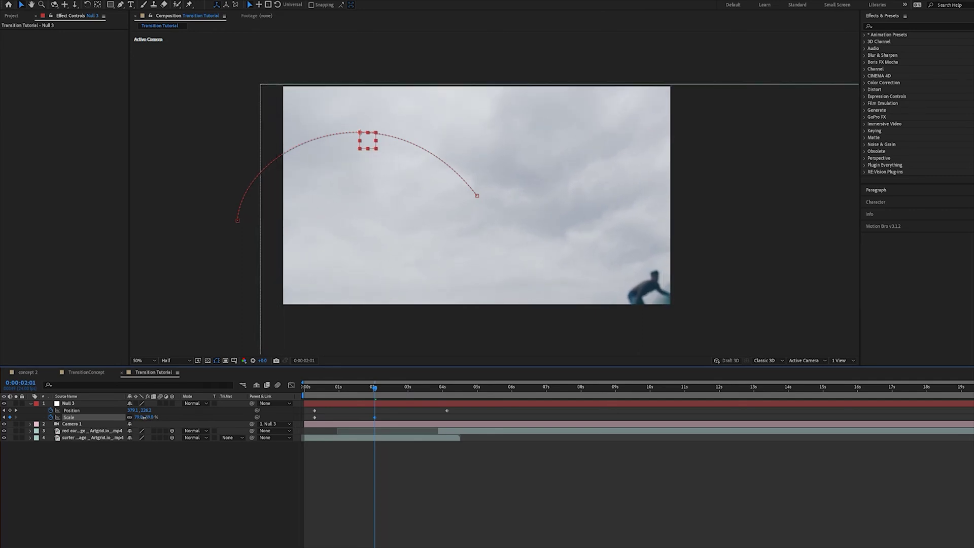
pyautogui.moveTo(368, 145); pyautogui.dragTo(369, 147)
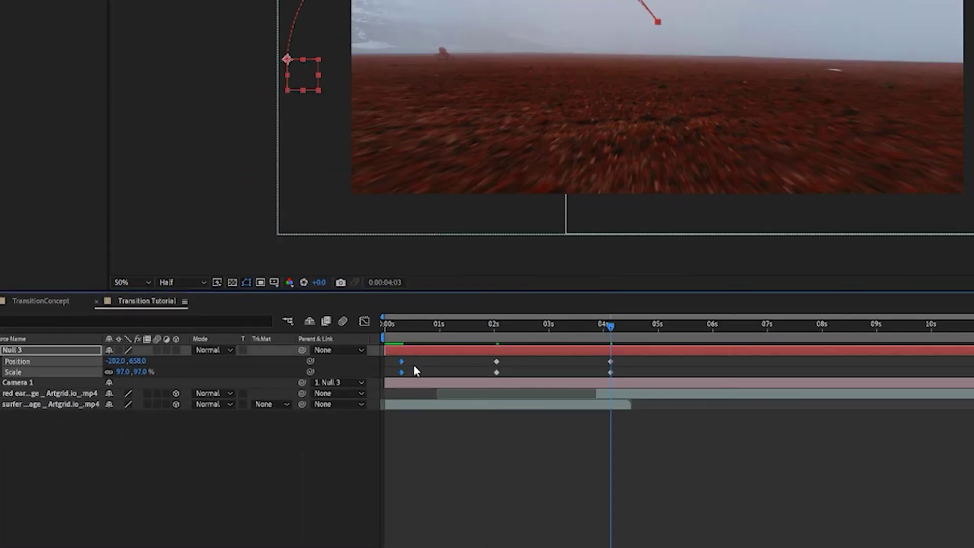
pyautogui.press('F9')
pyautogui.moveTo(578, 363); pyautogui.dragTo(625, 372)
# Step: Preview the camera arc toward the red earth and start the red-earth clip earlier
pyautogui.moveTo(558, 332); pyautogui.dragTo(409, 331)
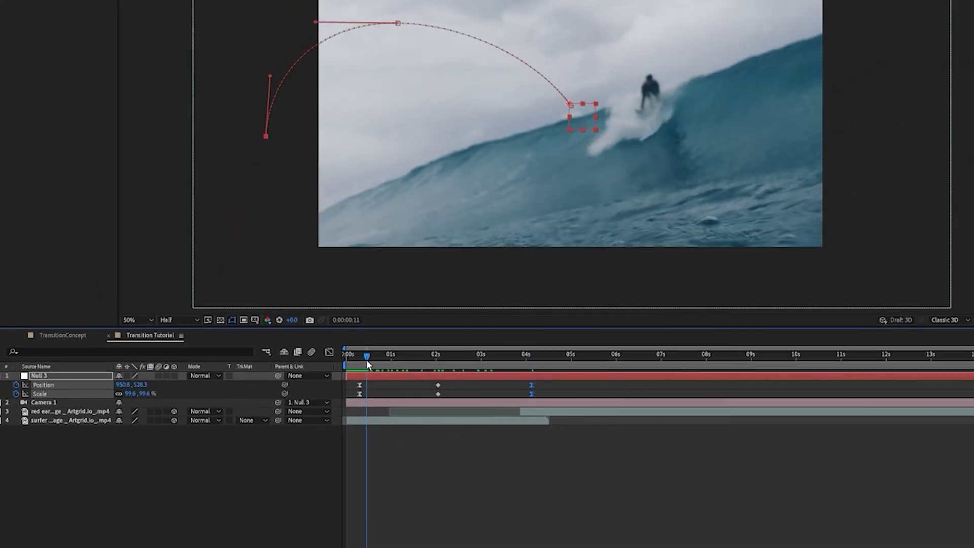
pyautogui.moveTo(367, 360); pyautogui.dragTo(448, 364)
pyautogui.moveTo(383, 399); pyautogui.dragTo(430, 391)
pyautogui.moveTo(471, 433); pyautogui.dragTo(434, 428)
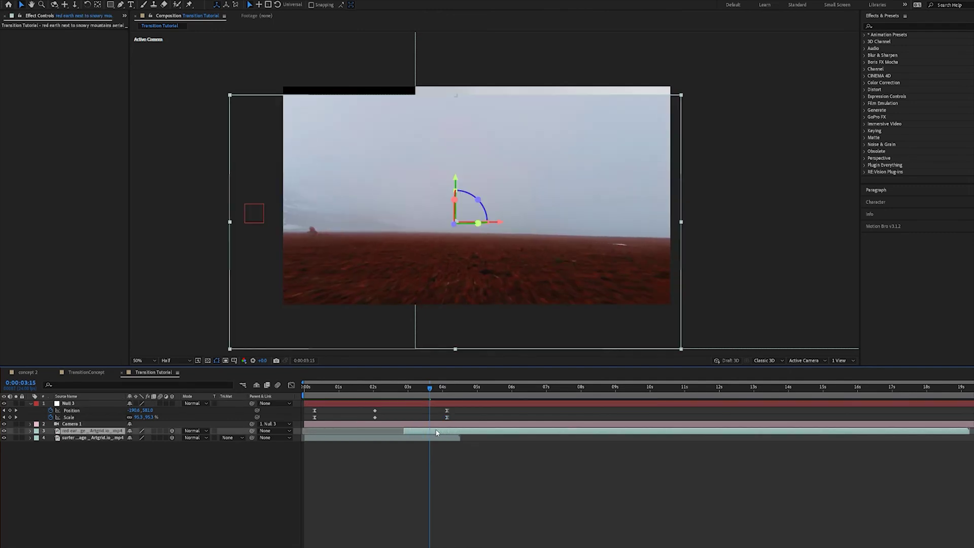
pyautogui.moveTo(412, 389); pyautogui.dragTo(455, 399)
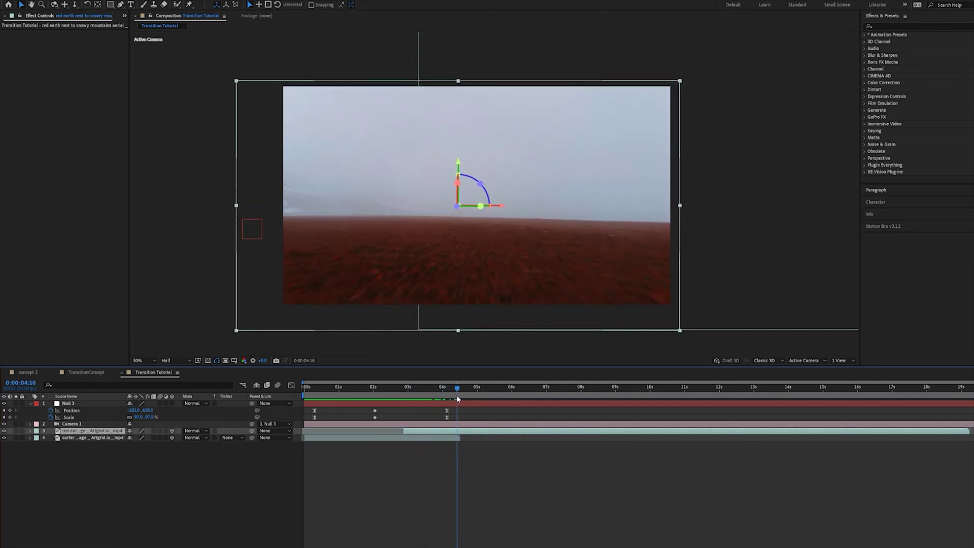
# Step: Return to 3:16 and switch the viewer's 3D view to Custom View 1
pyautogui.moveTo(461, 389); pyautogui.dragTo(430, 389)
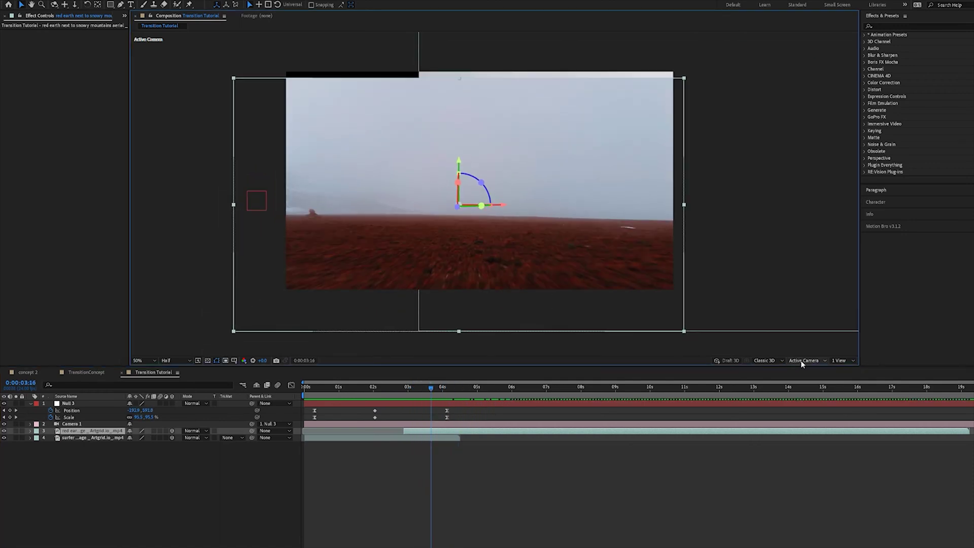
pyautogui.click(806, 360)
pyautogui.click(811, 446)
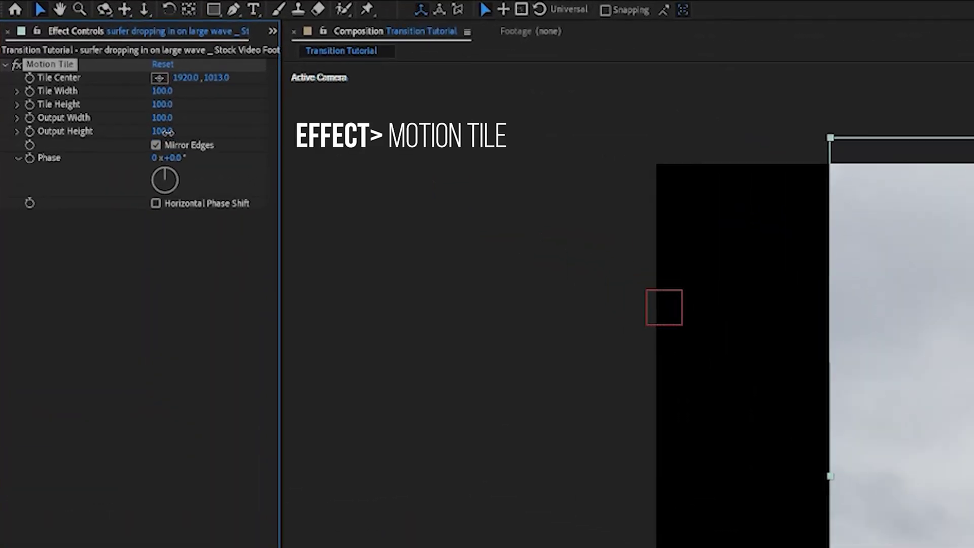
# Step: Widen the Motion Tile output on the surfer clip so sky fills the gap
pyautogui.moveTo(163, 118); pyautogui.dragTo(173, 143)
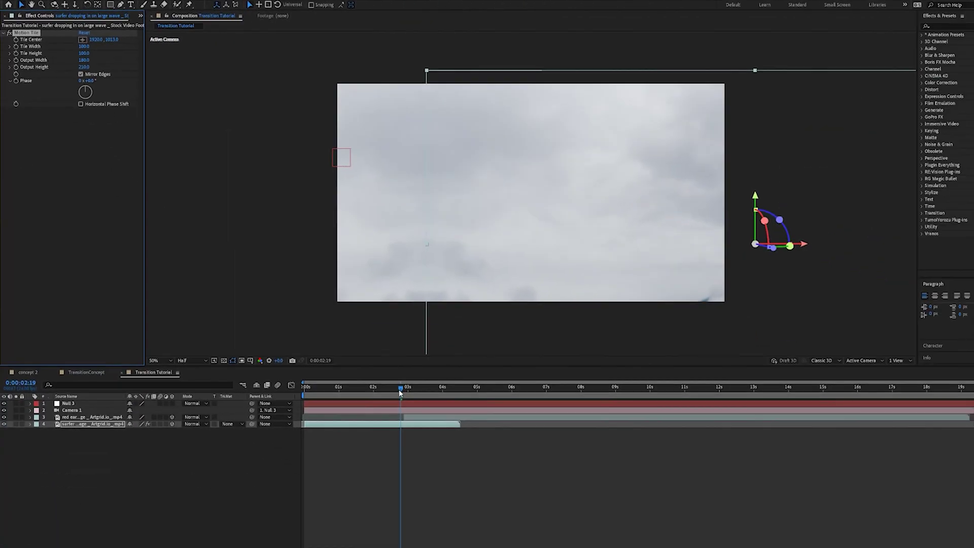
pyautogui.moveTo(399, 389); pyautogui.dragTo(371, 410)
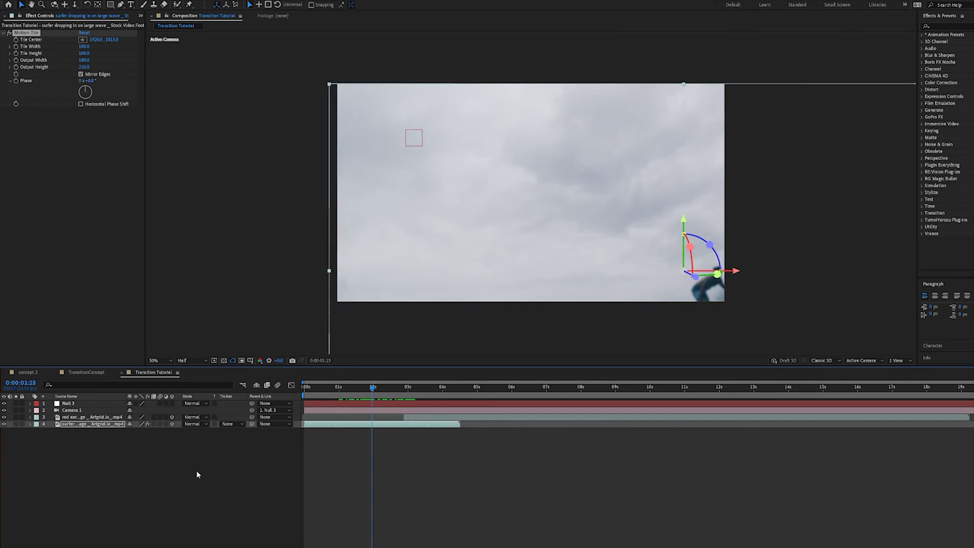
pyautogui.hotkey('ctrl', 'd')
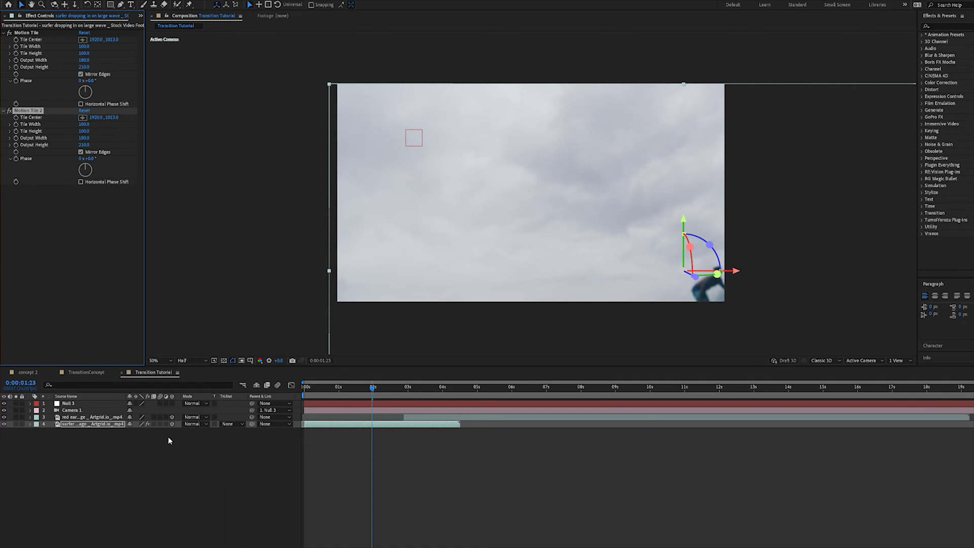
pyautogui.hotkey('ctrl', 'z')
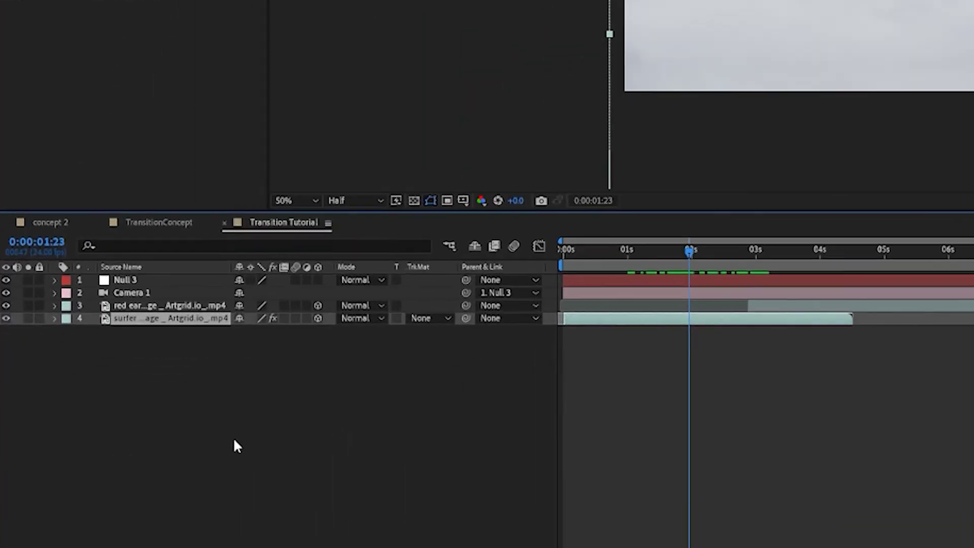
# Step: Duplicate the surfer layer and rename the layers 'freeze frame' and 'vid 2'
pyautogui.hotkey('ctrl', 'd')
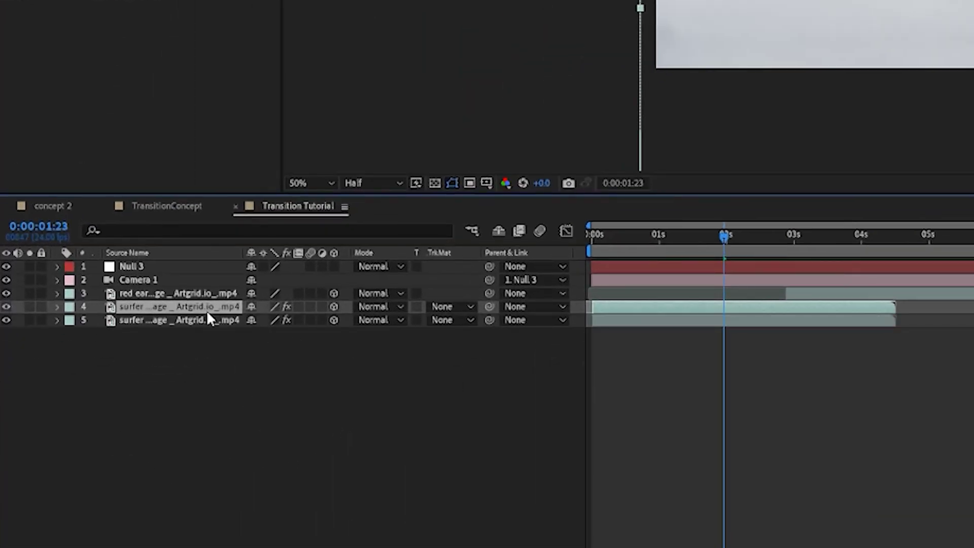
pyautogui.press('Return')
pyautogui.write('reez')
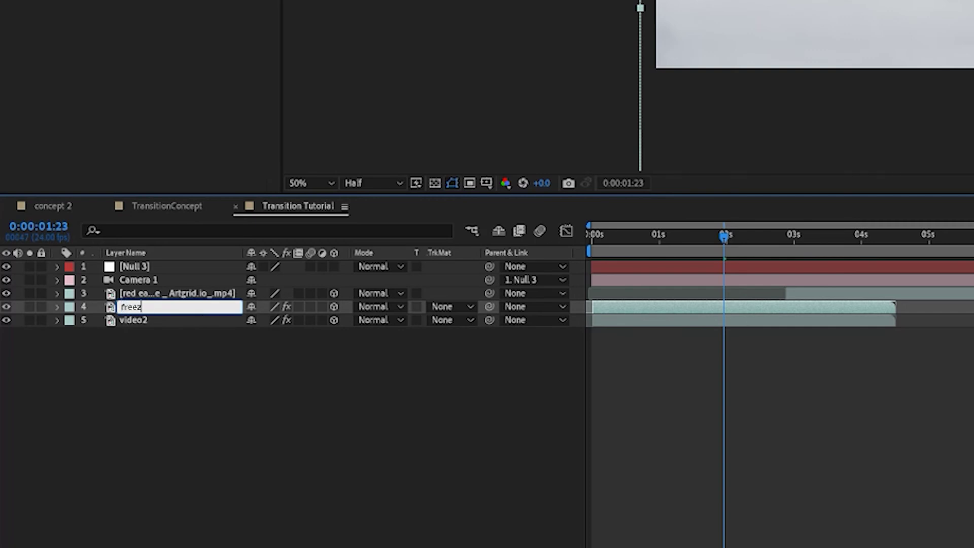
pyautogui.write('reeze frame')
pyautogui.press('Return')
pyautogui.click(177, 293)
pyautogui.press('Return')
pyautogui.write('vi')
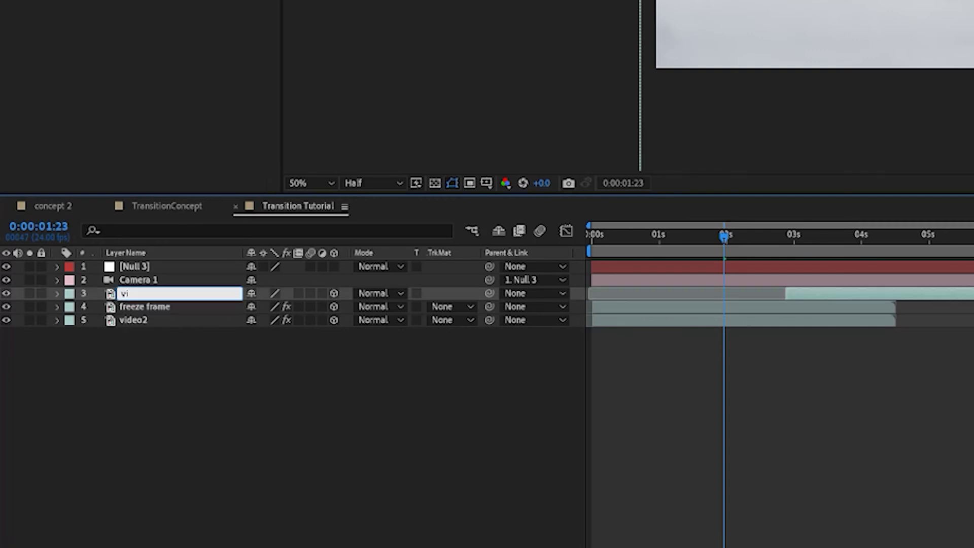
pyautogui.write('d 2')
pyautogui.press('Return')
# Step: Rename the bottom surfer layer 'vid 1'
pyautogui.click(177, 319)
pyautogui.press('Return')
pyautogui.write('vid')
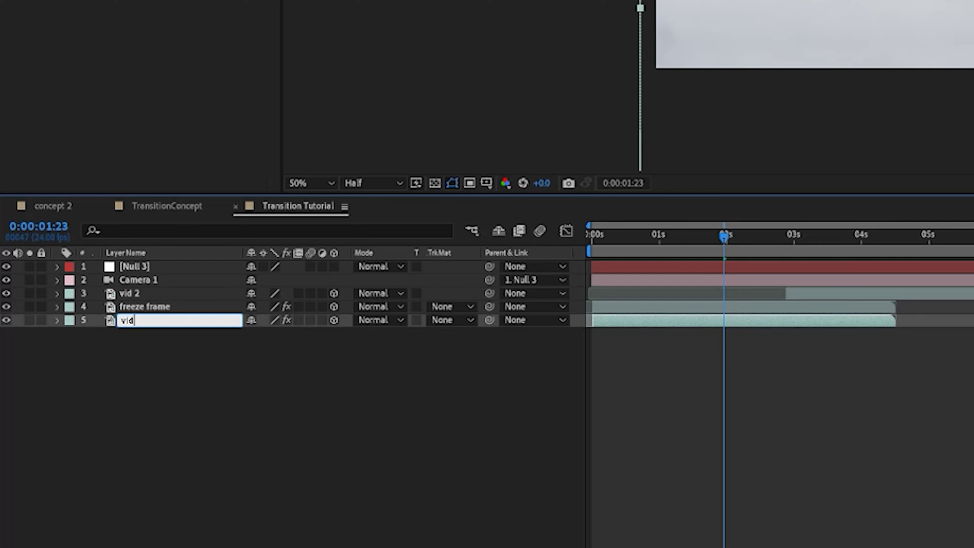
pyautogui.write(' 1')
pyautogui.press('Return')
# Step: Apply Freeze Frame to the freeze frame layer, move it above vid 2, and mask the sky at 2:02
pyautogui.click(726, 307)
pyautogui.rightClick(726, 307)
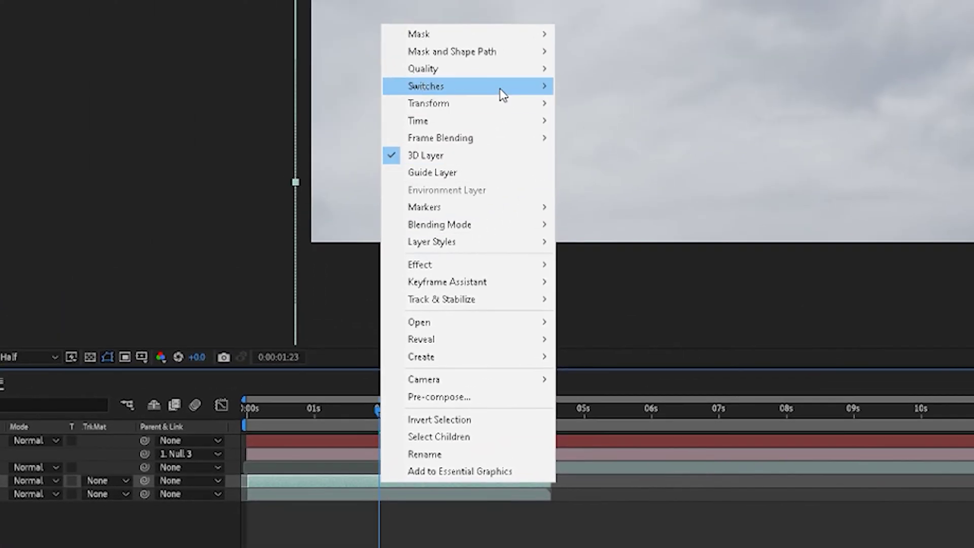
pyautogui.moveTo(518, 124)
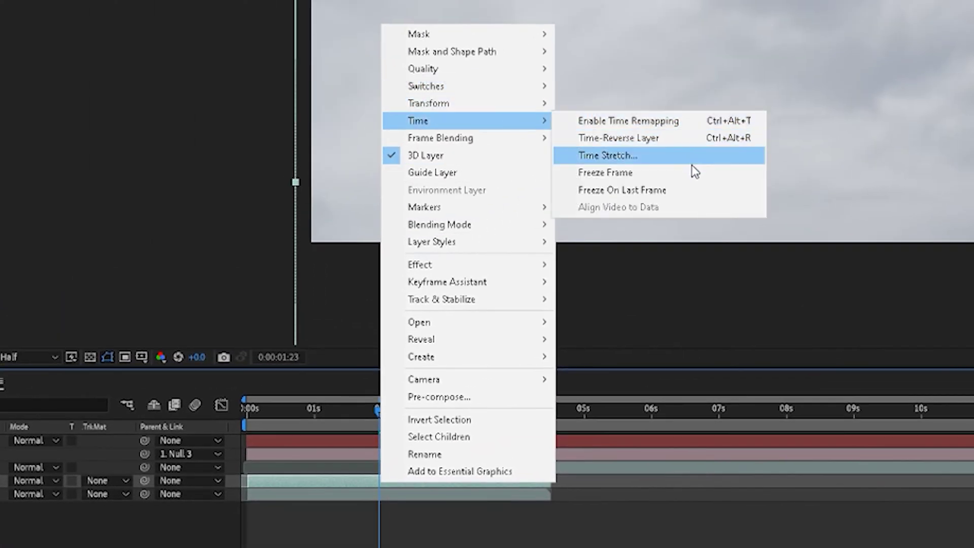
pyautogui.click(692, 178)
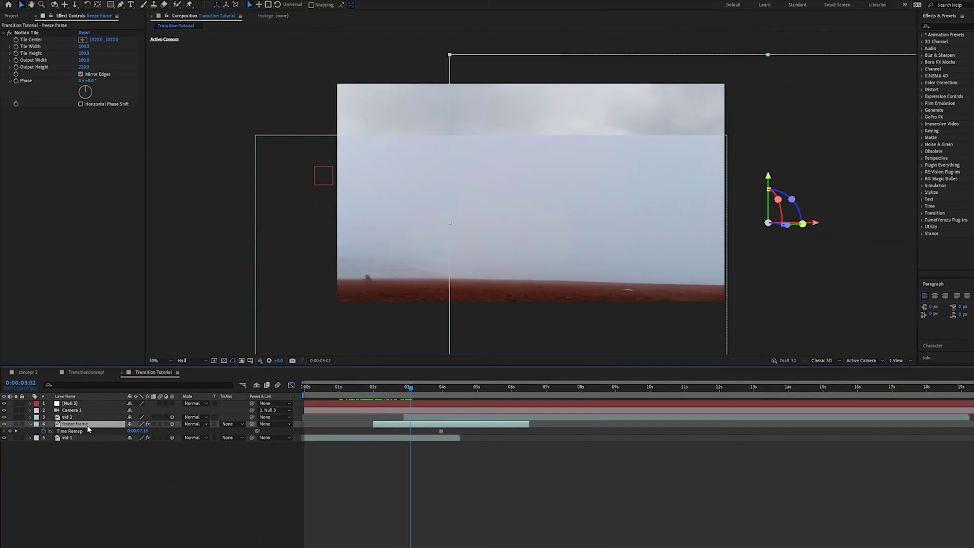
pyautogui.moveTo(88, 429); pyautogui.dragTo(87, 414)
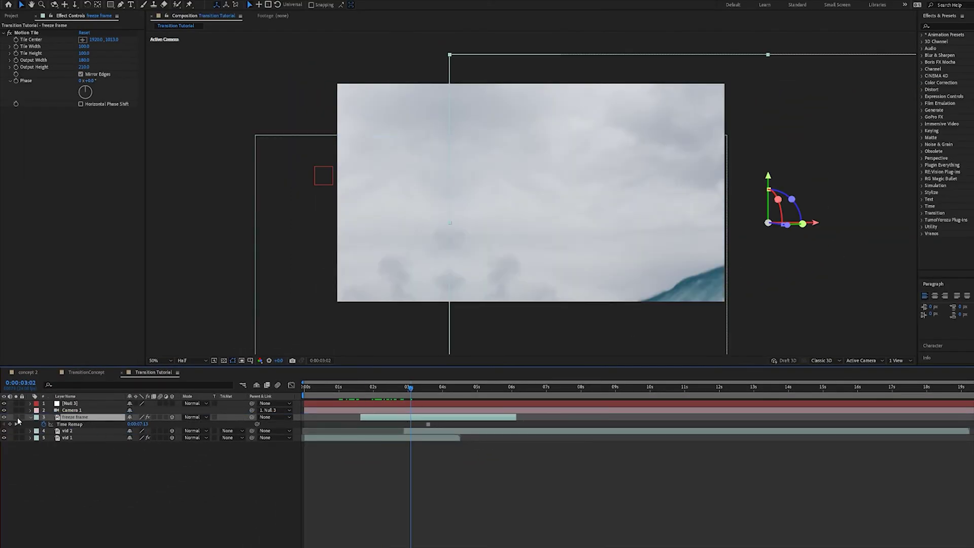
pyautogui.click(374, 387)
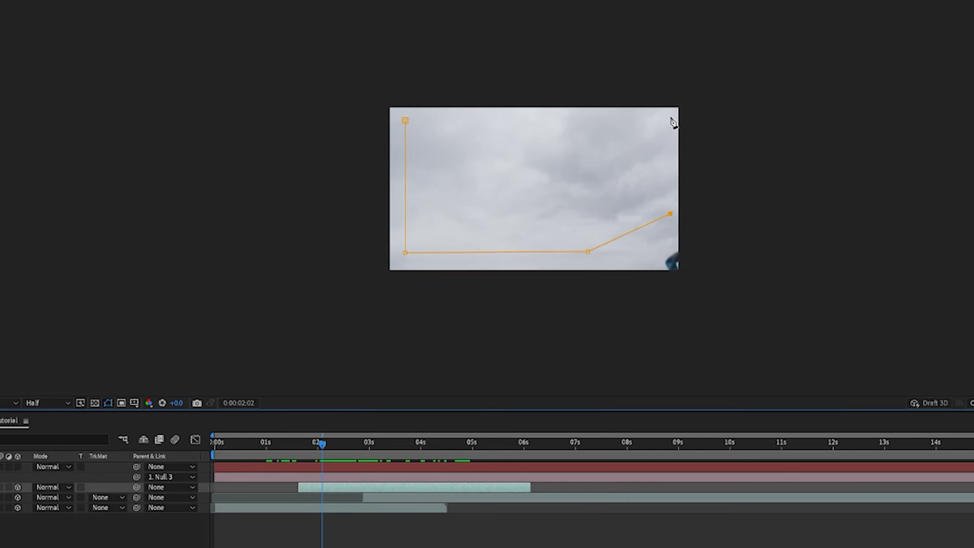
pyautogui.click(406, 121)
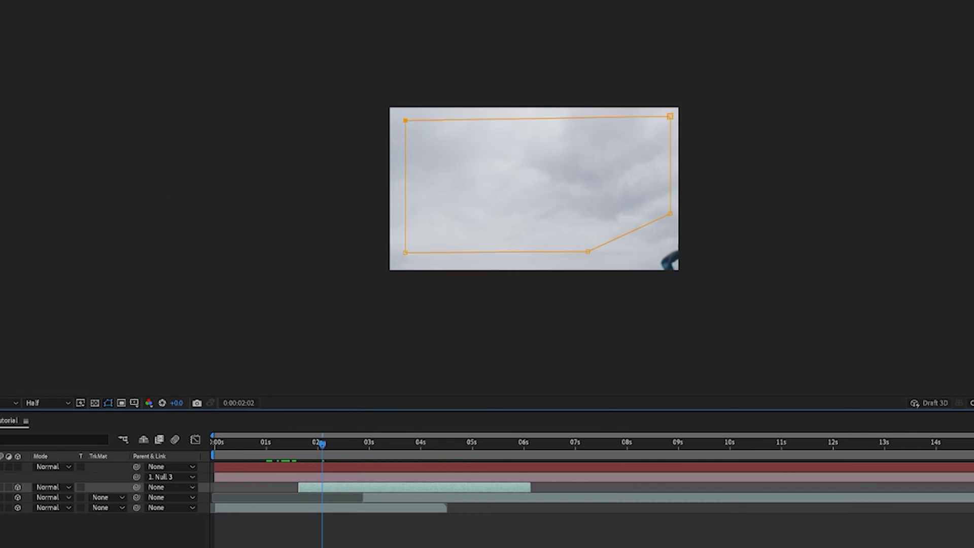
# Step: Check the mask on later frames and zoom the viewer in on the freeze frame mask
pyautogui.moveTo(317, 448); pyautogui.dragTo(390, 459)
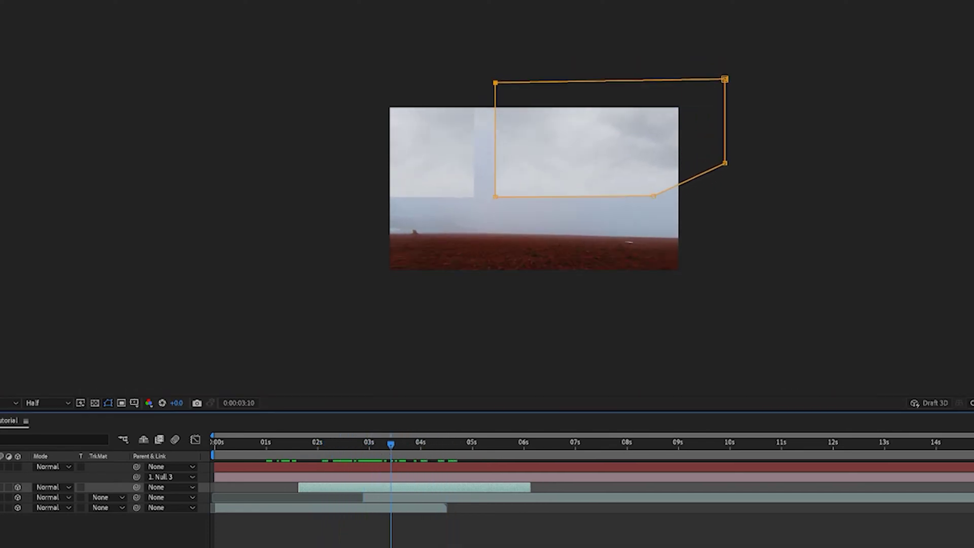
pyautogui.hotkey('ctrl', 'a')
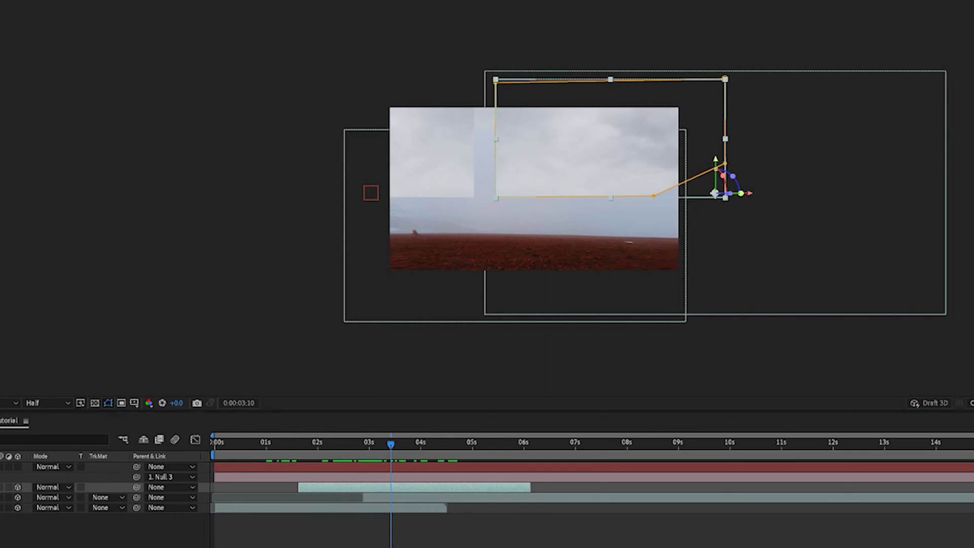
pyautogui.moveTo(515, 188); pyautogui.dragTo(449, 233)
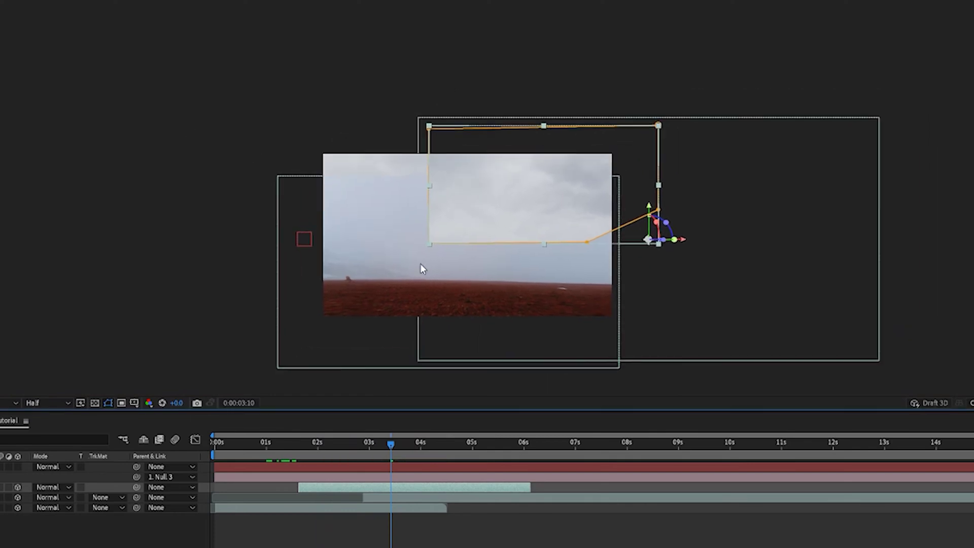
pyautogui.moveTo(477, 262); pyautogui.dragTo(418, 274)
pyautogui.press('.')
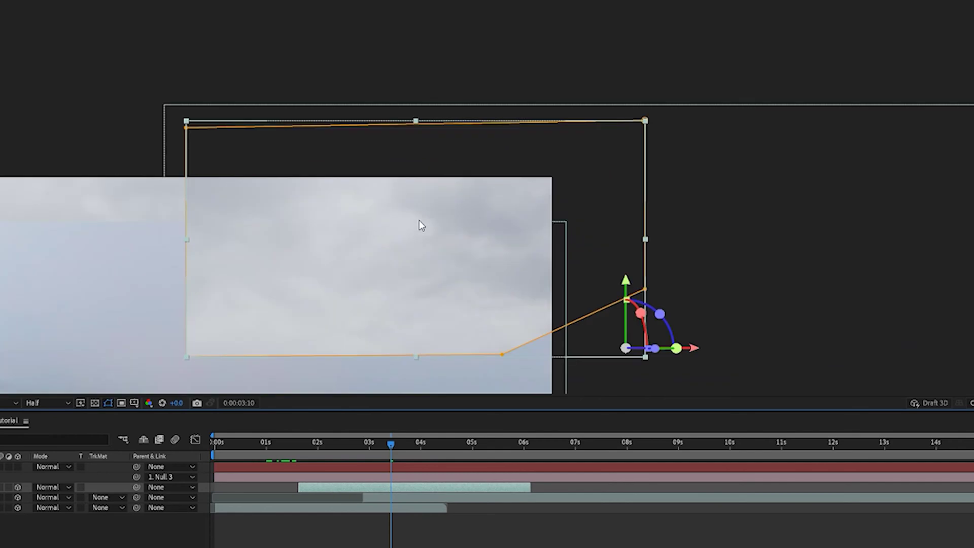
pyautogui.press(',')
pyautogui.press('.')
pyautogui.press(',')
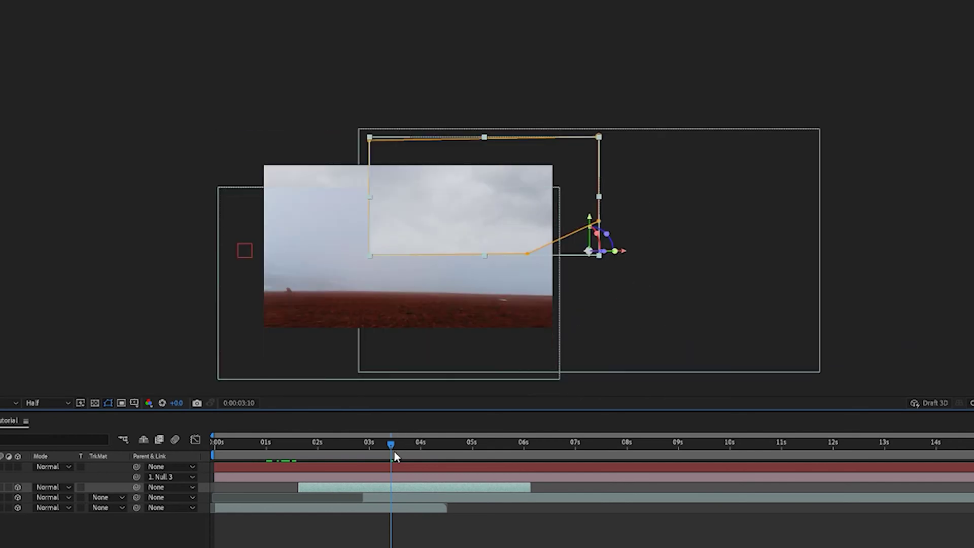
pyautogui.moveTo(392, 445); pyautogui.dragTo(379, 445)
# Step: Nudge the mask's left edge and lower corner points outward, then increase the Mask Feather
pyautogui.moveTo(364, 212); pyautogui.dragTo(359, 212)
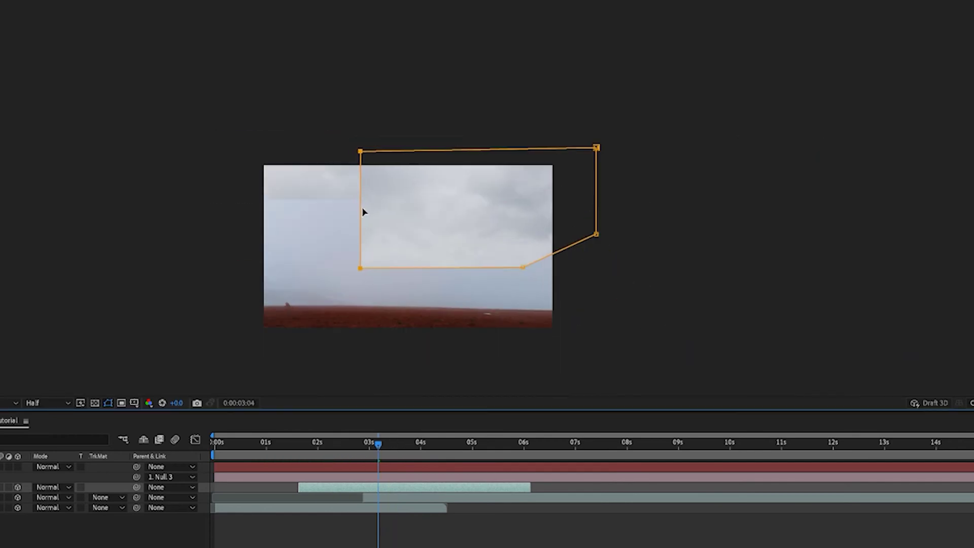
pyautogui.click(234, 112)
pyautogui.click(381, 477)
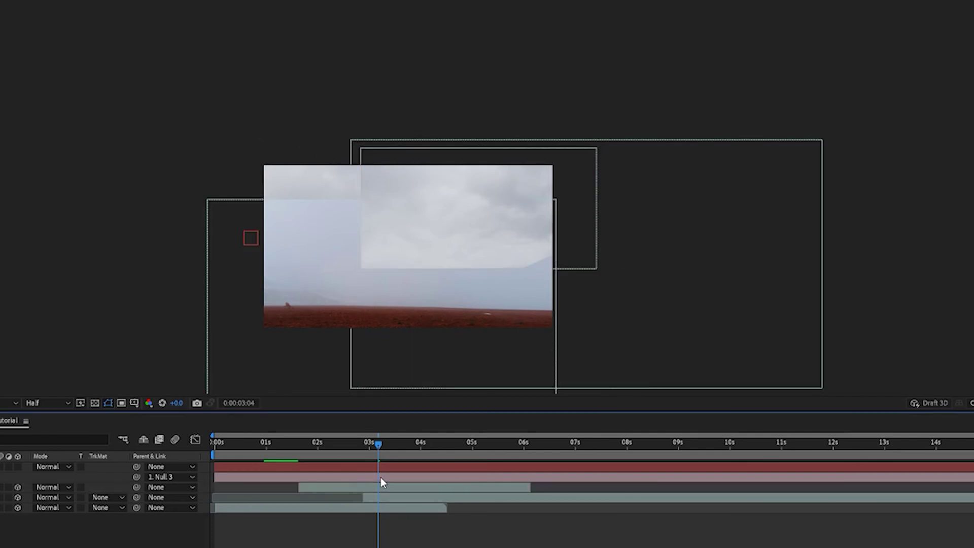
pyautogui.click(381, 486)
pyautogui.press('.')
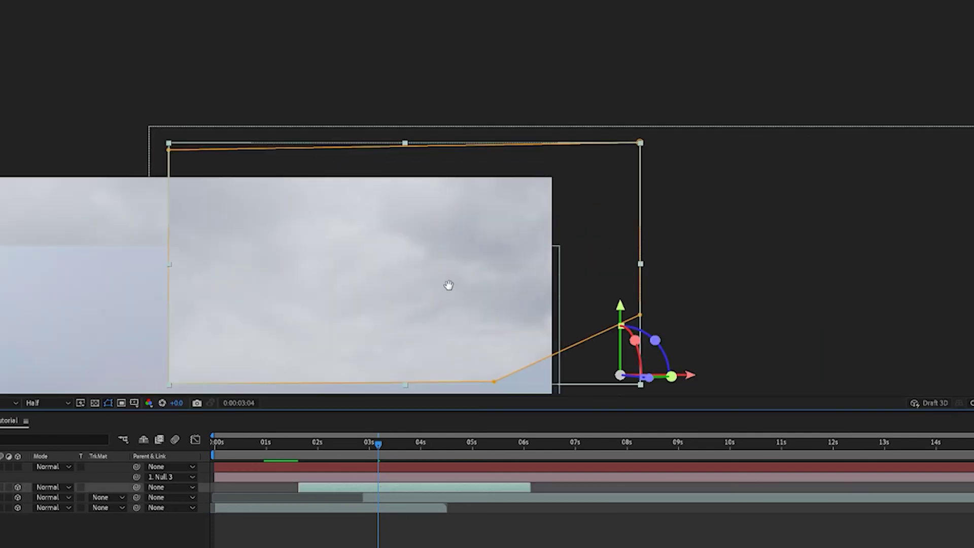
pyautogui.moveTo(447, 283); pyautogui.dragTo(510, 156)
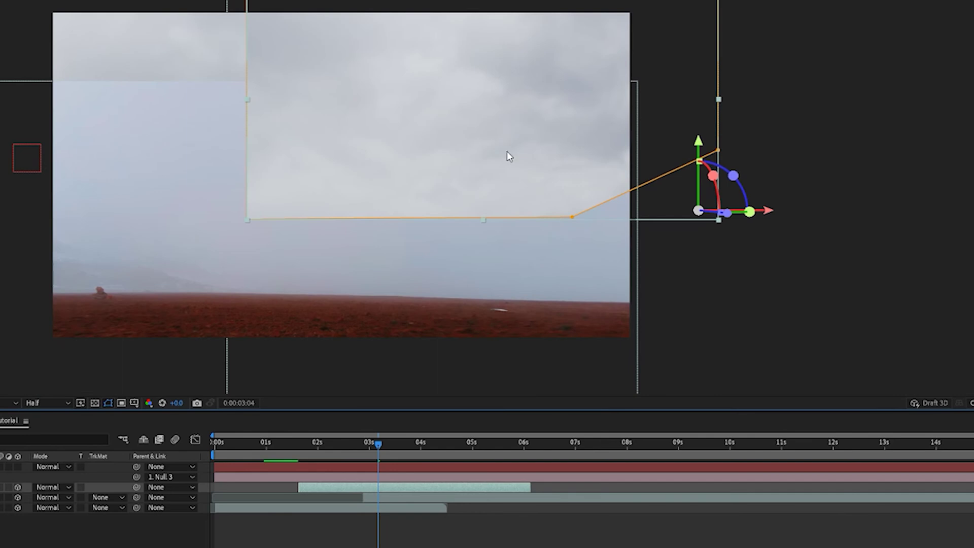
pyautogui.click(573, 218)
pyautogui.moveTo(250, 218)
pyautogui.mouseDown()
pyautogui.moveTo(264, 210)
pyautogui.moveTo(255, 387)
pyautogui.moveTo(222, 187)
pyautogui.moveTo(246, 216)
pyautogui.moveTo(212, 185)
pyautogui.moveTo(114, 209)
pyautogui.moveTo(261, 206)
pyautogui.mouseUp()
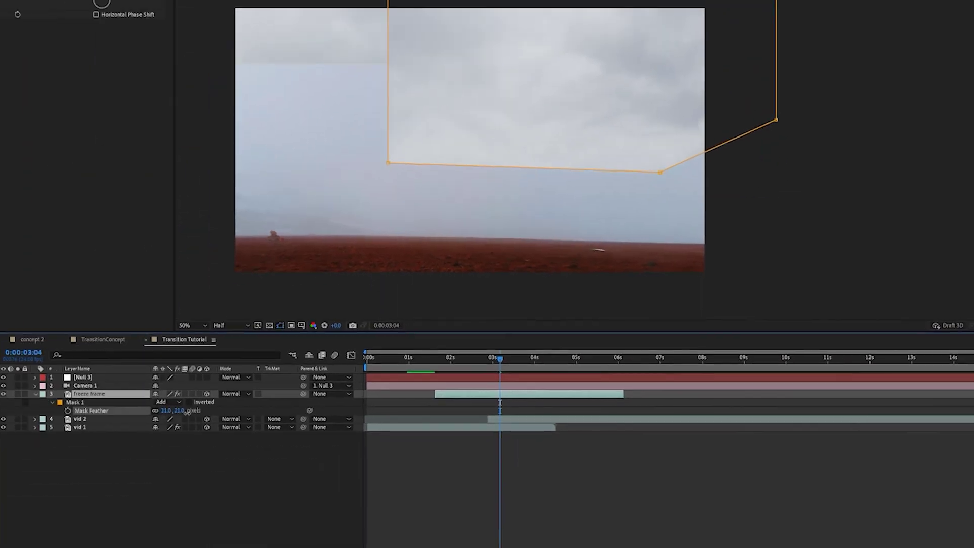
pyautogui.moveTo(186, 413); pyautogui.dragTo(203, 415)
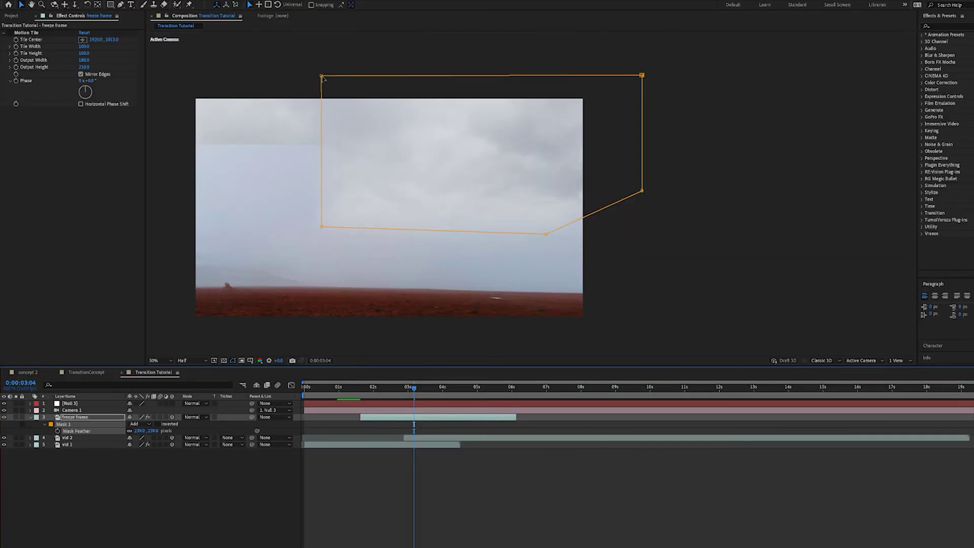
# Step: Pull the freeze frame mask's top-left and bottom-left corners inward over the cloudy sky
pyautogui.moveTo(324, 78)
pyautogui.mouseDown()
pyautogui.moveTo(329, 87)
pyautogui.moveTo(335, 79)
pyautogui.mouseUp()
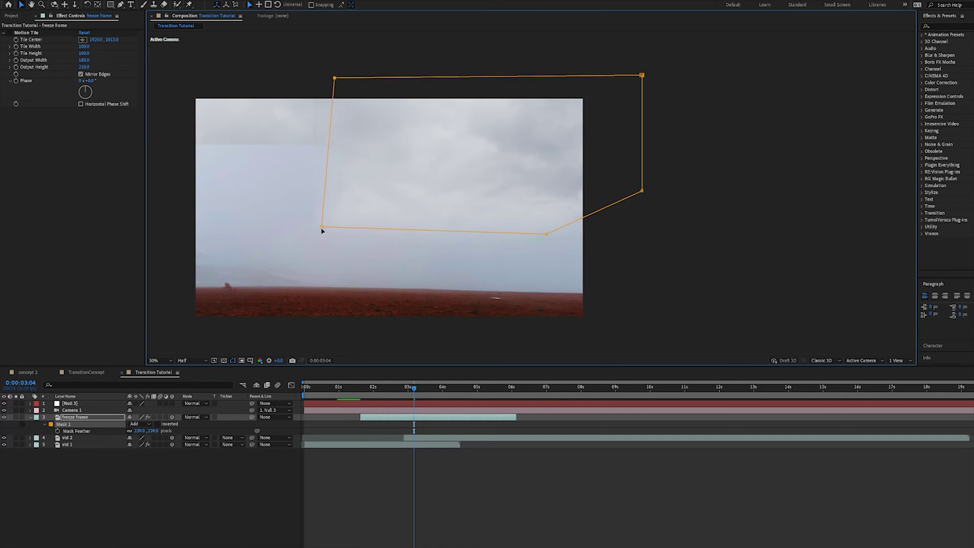
pyautogui.moveTo(322, 231); pyautogui.dragTo(335, 219)
pyautogui.moveTo(414, 388); pyautogui.dragTo(405, 415)
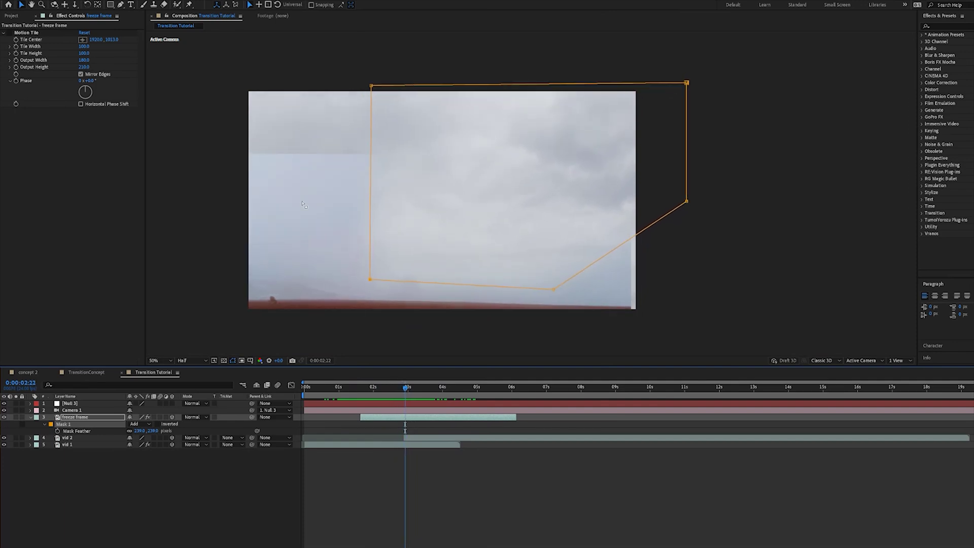
# Step: Collapse the freeze frame layer, pan the view left, and duplicate it as 'freeze frame 2'
pyautogui.press('f')
pyautogui.click(353, 417)
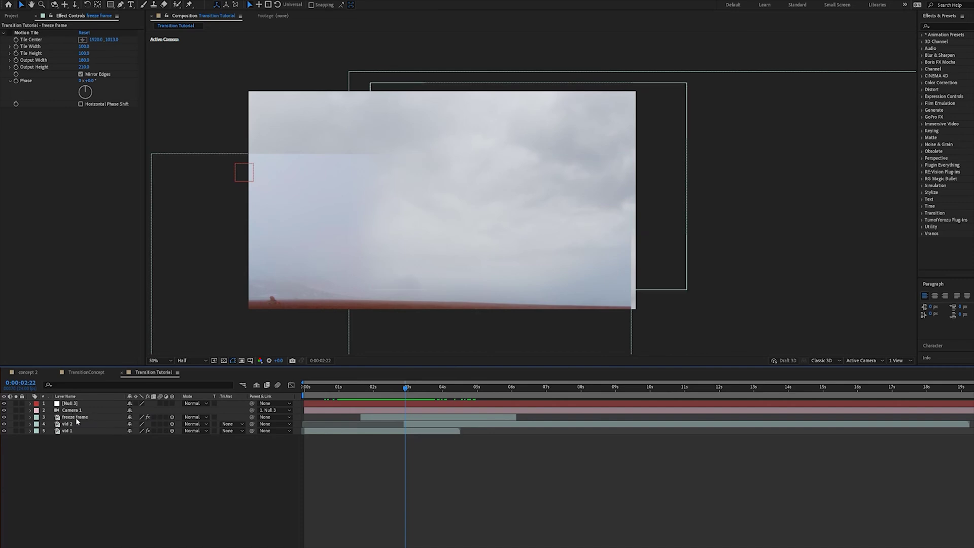
pyautogui.click(166, 417)
pyautogui.moveTo(527, 222); pyautogui.dragTo(479, 231)
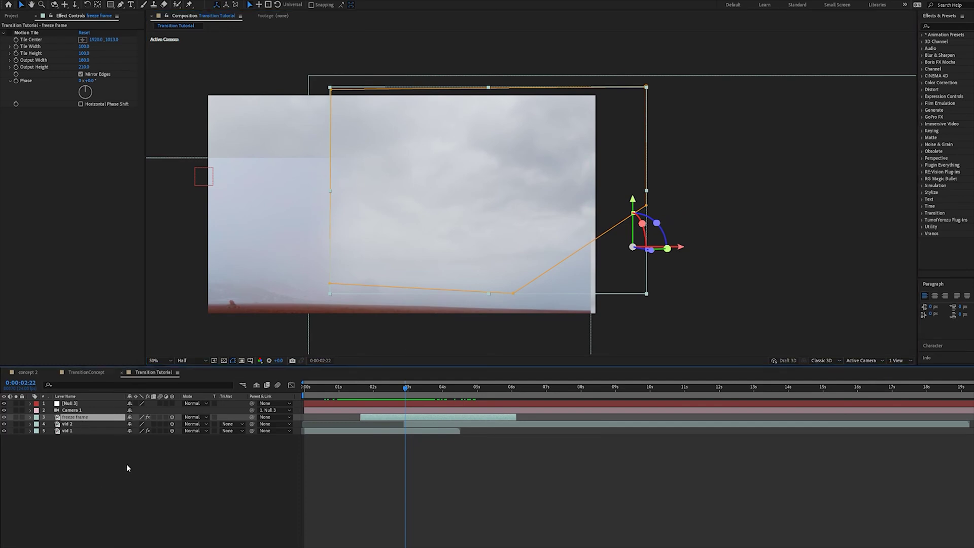
pyautogui.hotkey('ctrl', 'd')
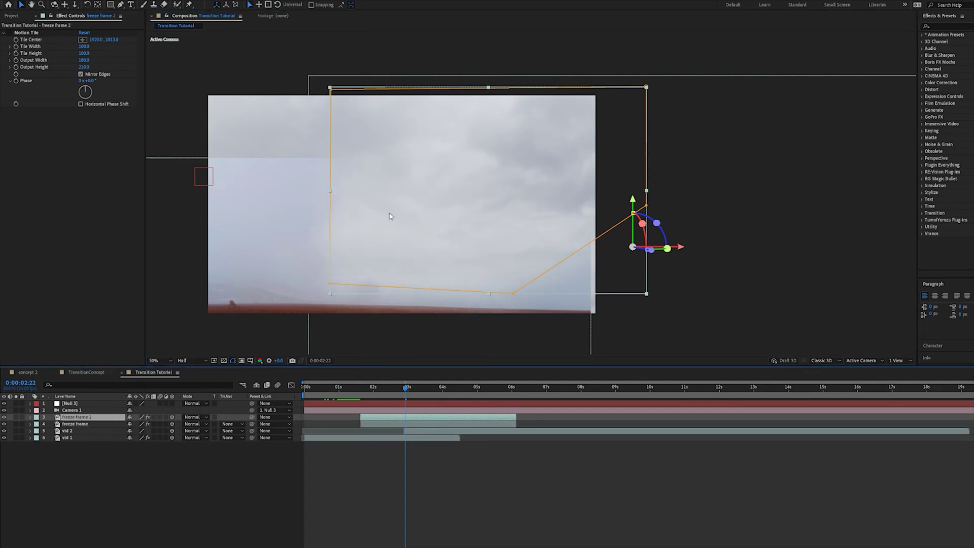
# Step: Offset freeze frame 2 up and to the left, then show Opacity on both freeze frame layers
pyautogui.moveTo(403, 212); pyautogui.dragTo(430, 219)
pyautogui.moveTo(406, 388); pyautogui.dragTo(424, 425)
pyautogui.keyDown('shift'); pyautogui.click(451, 426); pyautogui.keyUp('shift')
pyautogui.press('t')
pyautogui.moveTo(425, 389); pyautogui.dragTo(358, 439)
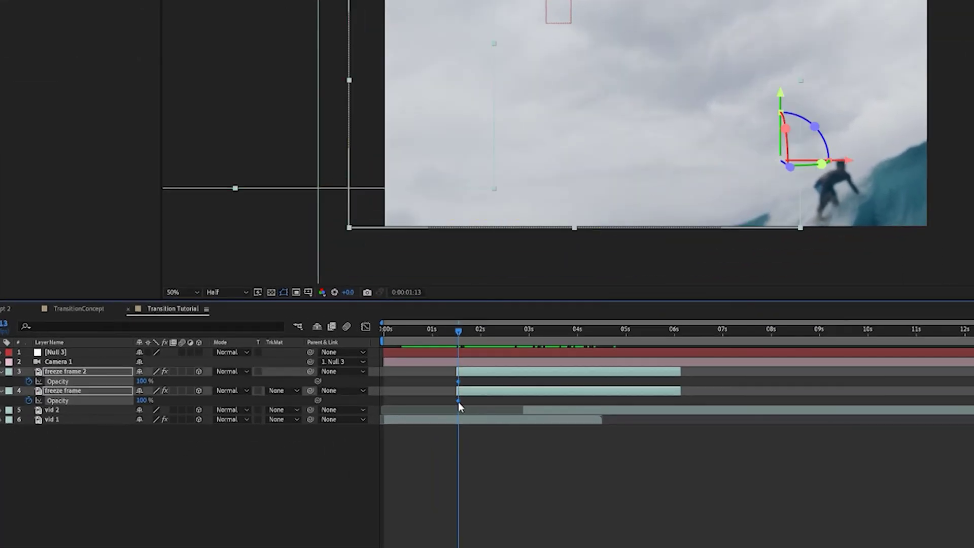
# Step: Shift both freeze frames' starting Opacity keyframes to about 2.2 seconds and preview
pyautogui.moveTo(458, 402); pyautogui.dragTo(491, 401)
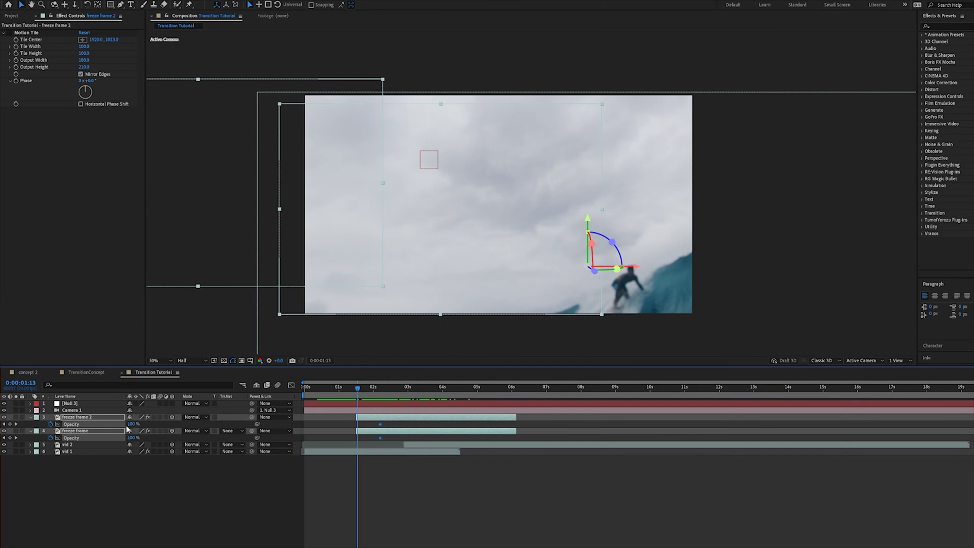
pyautogui.moveTo(358, 389); pyautogui.dragTo(462, 411)
pyautogui.press('space')
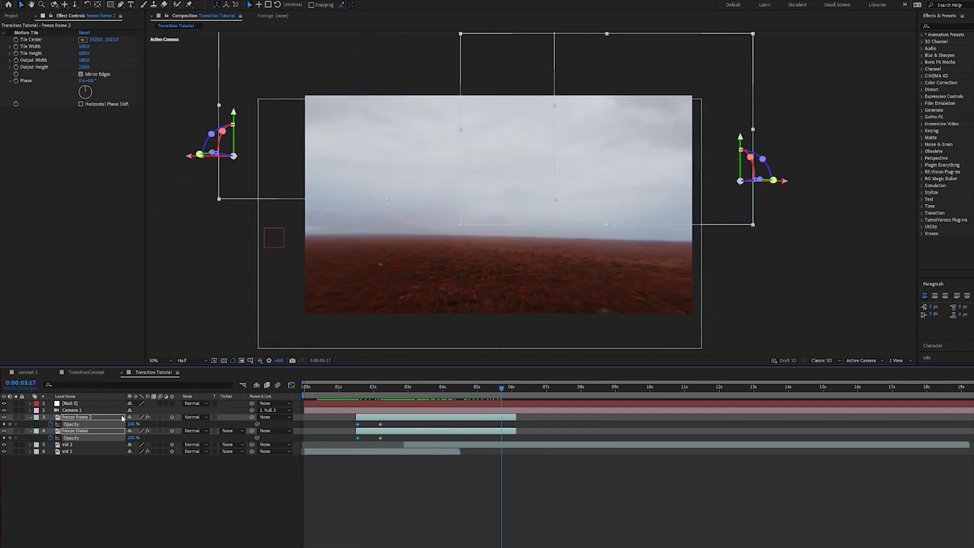
# Step: At 0:00:03:18, lower both freeze frames' Opacity to 0% so they fade out
pyautogui.moveTo(441, 386); pyautogui.dragTo(434, 389)
pyautogui.moveTo(133, 425); pyautogui.dragTo(92, 424)
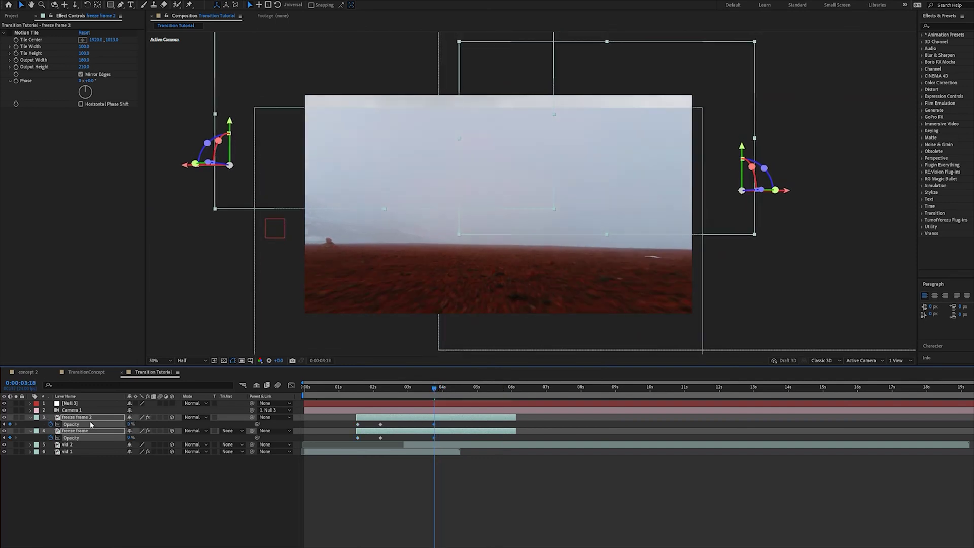
pyautogui.moveTo(401, 387)
pyautogui.mouseDown()
pyautogui.moveTo(342, 388)
pyautogui.moveTo(421, 392)
pyautogui.moveTo(397, 397)
pyautogui.moveTo(414, 397)
pyautogui.mouseUp()
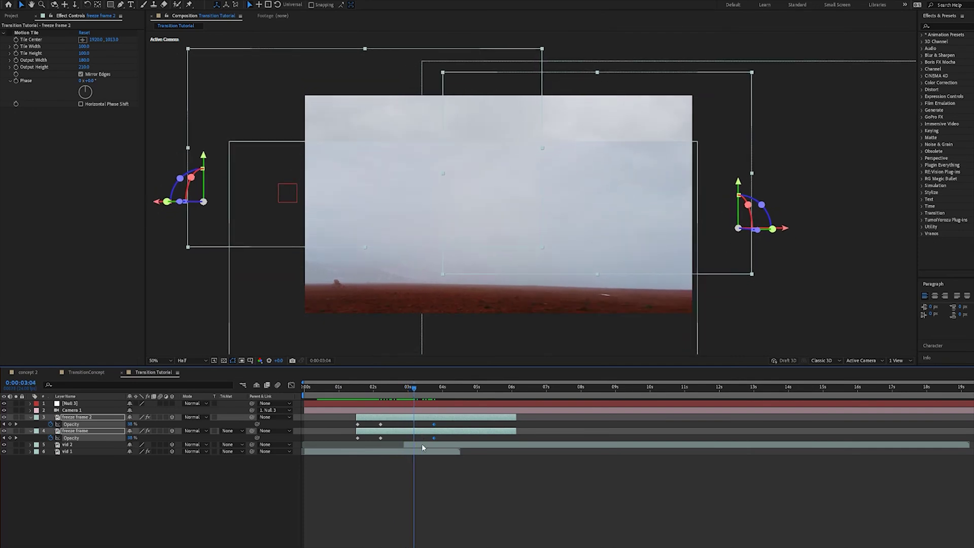
pyautogui.click(421, 446)
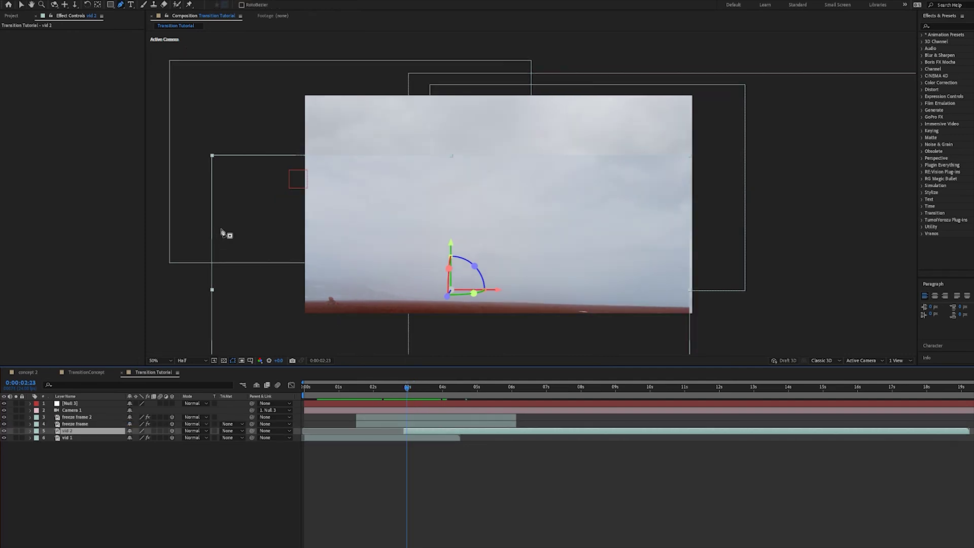
# Step: Draw a closed Pen-tool mask on vid 2 around the upper sky region
pyautogui.press('g')
pyautogui.click(223, 231)
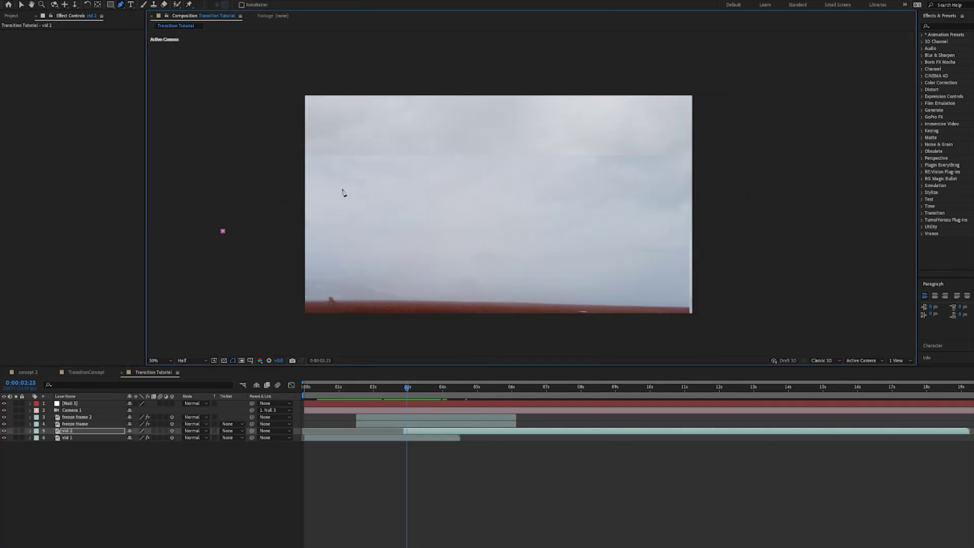
pyautogui.click(594, 190)
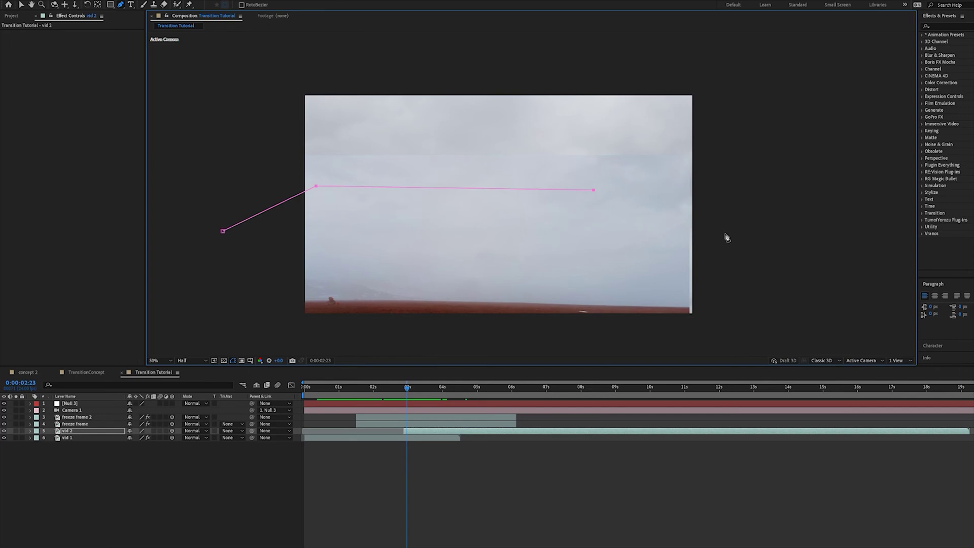
pyautogui.click(802, 44)
pyautogui.click(164, 53)
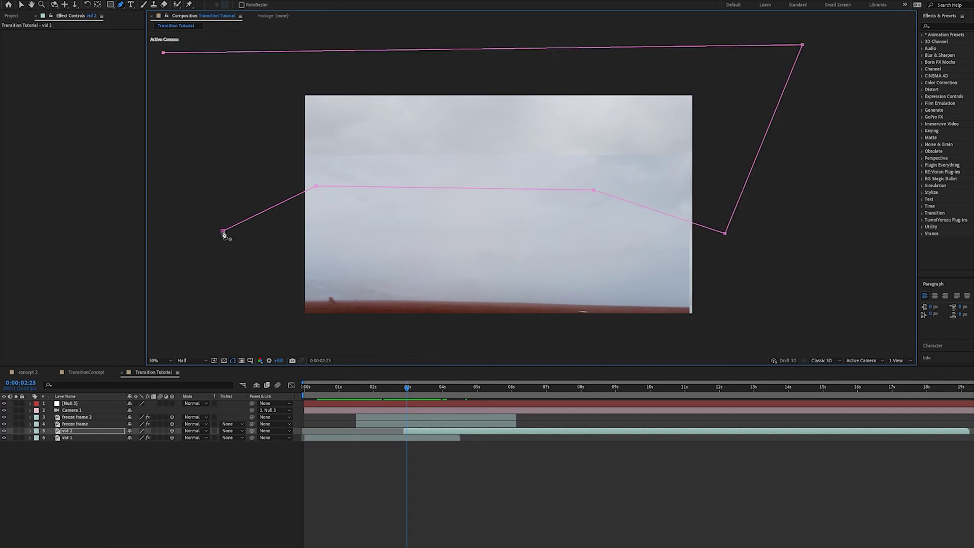
pyautogui.click(223, 231)
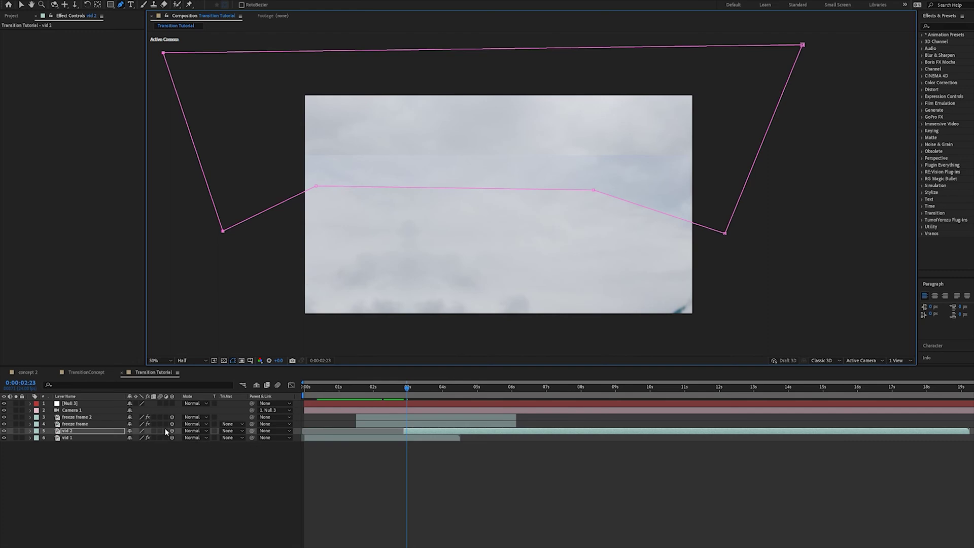
# Step: Reveal all of vid 2's Mask 1 properties, including its mode choices
pyautogui.click(68, 433)
pyautogui.press('m')
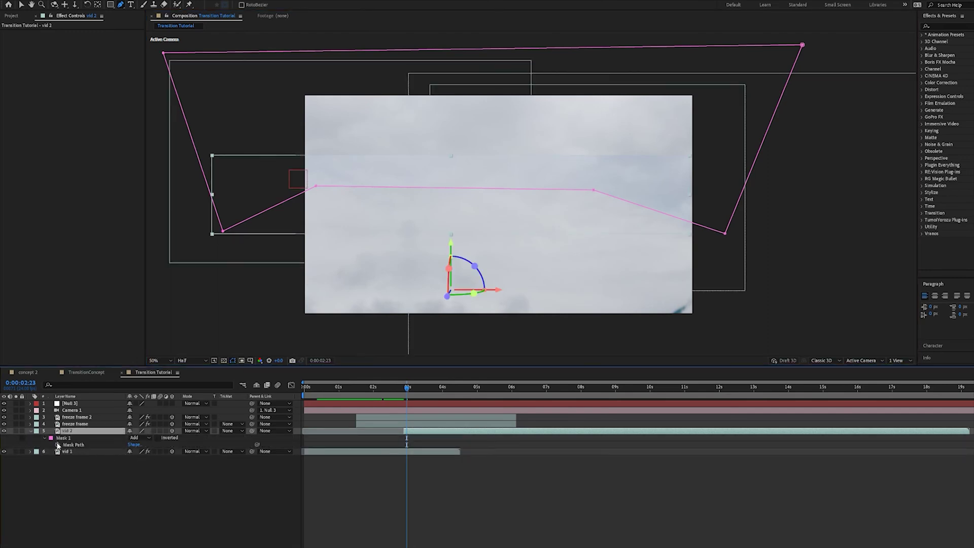
pyautogui.press('m')
pyautogui.press('m')
pyautogui.click(134, 439)
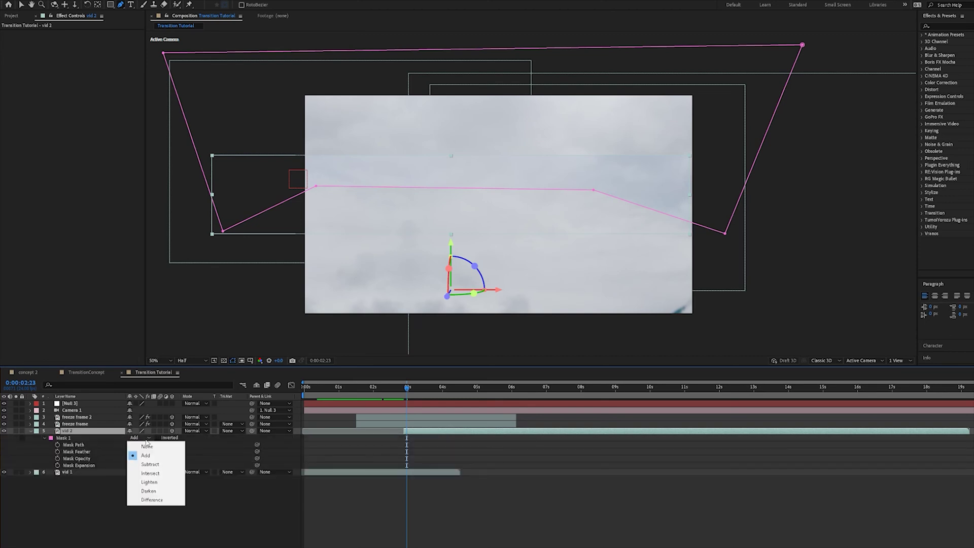
# Step: Set vid 2's mask to Subtract with a 290-pixel Mask Feather
pyautogui.press('Escape')
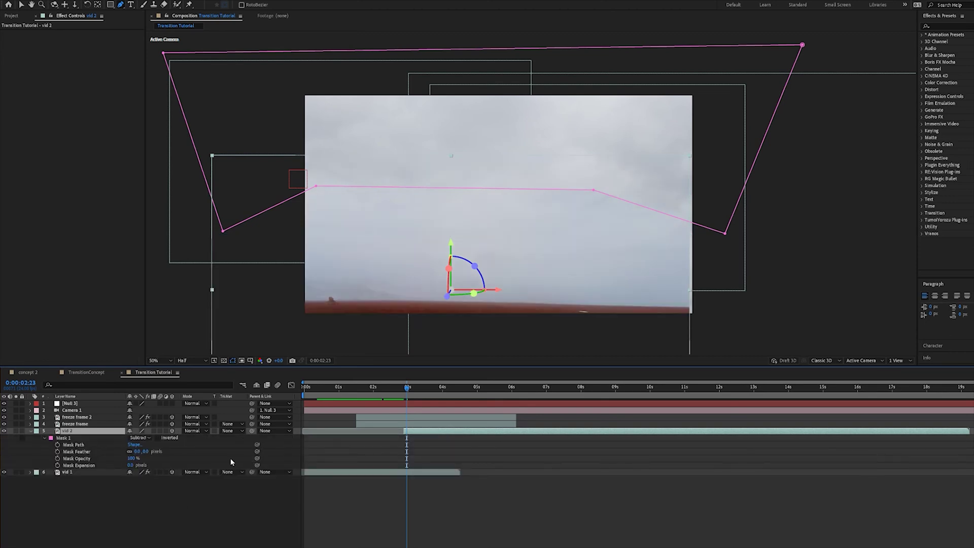
pyautogui.moveTo(138, 456); pyautogui.dragTo(151, 451)
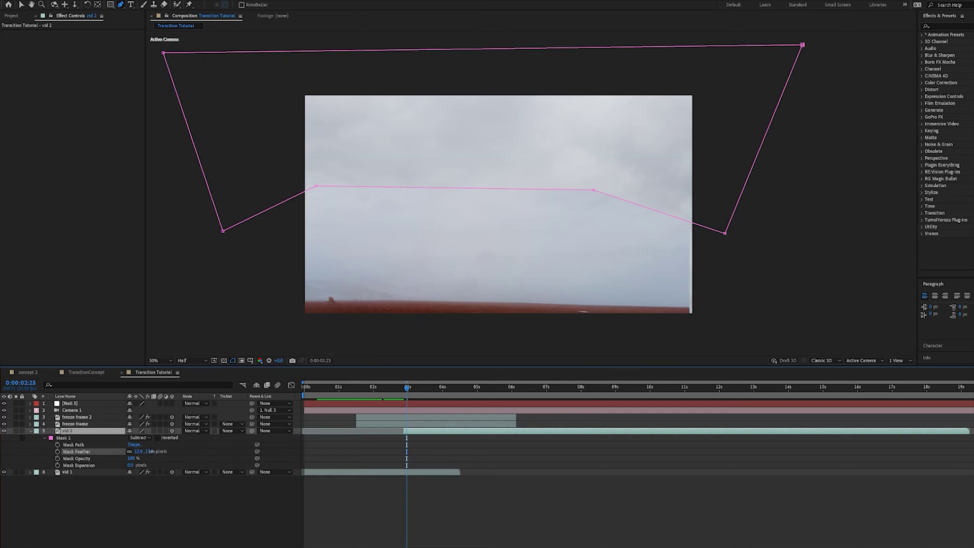
pyautogui.moveTo(220, 457); pyautogui.dragTo(241, 456)
pyautogui.moveTo(407, 398)
pyautogui.mouseDown()
pyautogui.moveTo(446, 398)
pyautogui.moveTo(405, 398)
pyautogui.mouseUp()
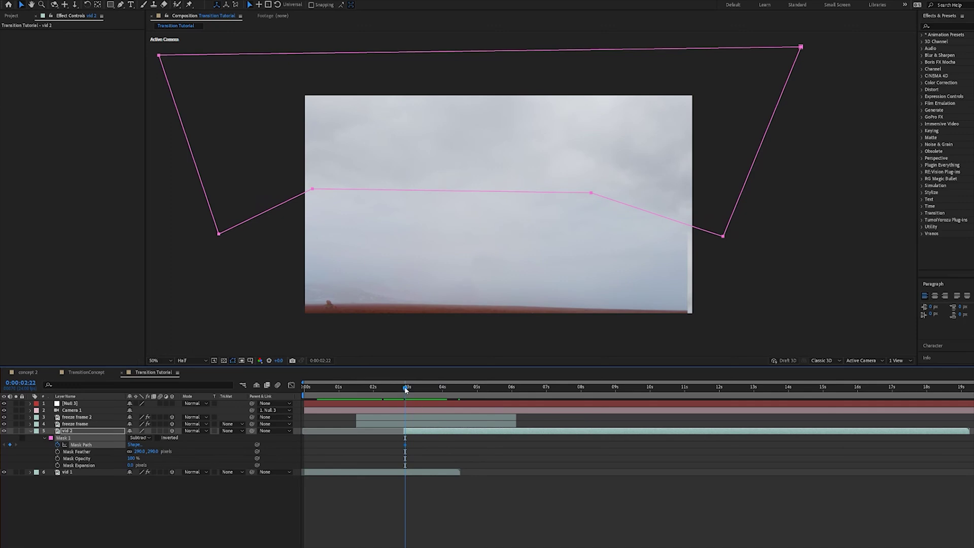
# Step: Keyframe the mask rising at 0:00:03:17, then retime its Mask Path keyframes to 0:00:02:22 and about 5 seconds
pyautogui.moveTo(405, 389); pyautogui.dragTo(446, 390)
pyautogui.moveTo(490, 224); pyautogui.dragTo(477, 312)
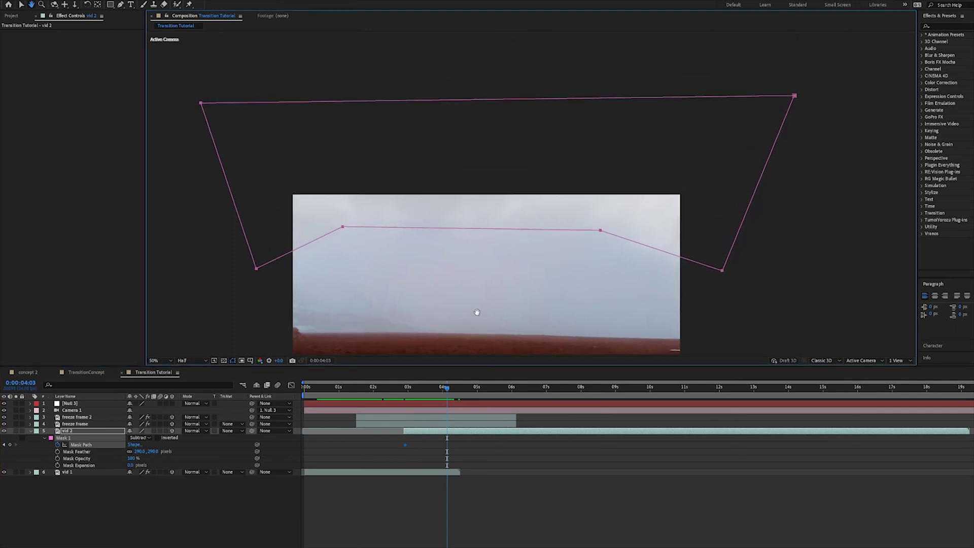
pyautogui.moveTo(341, 229); pyautogui.dragTo(340, 145)
pyautogui.moveTo(447, 388); pyautogui.dragTo(423, 398)
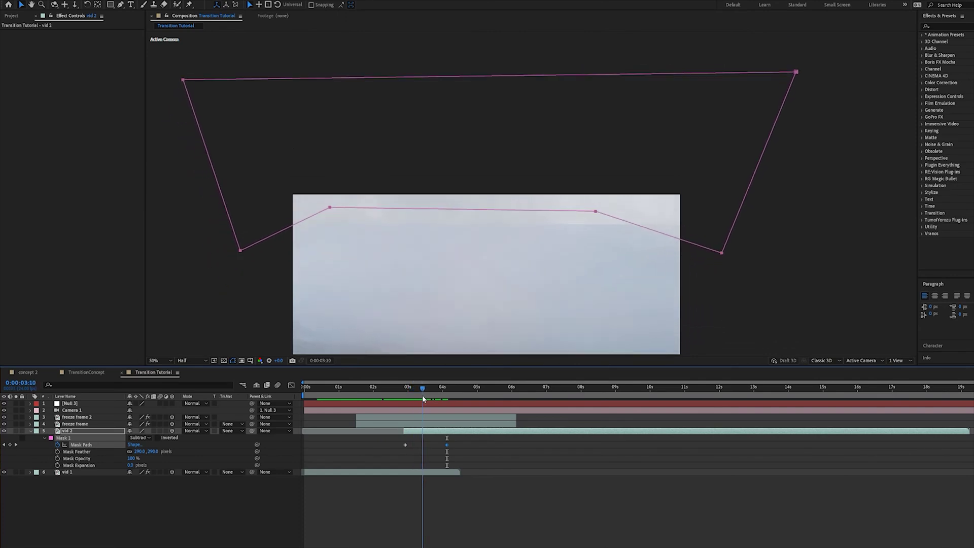
pyautogui.moveTo(447, 445); pyautogui.dragTo(436, 444)
pyautogui.moveTo(496, 439); pyautogui.dragTo(550, 440)
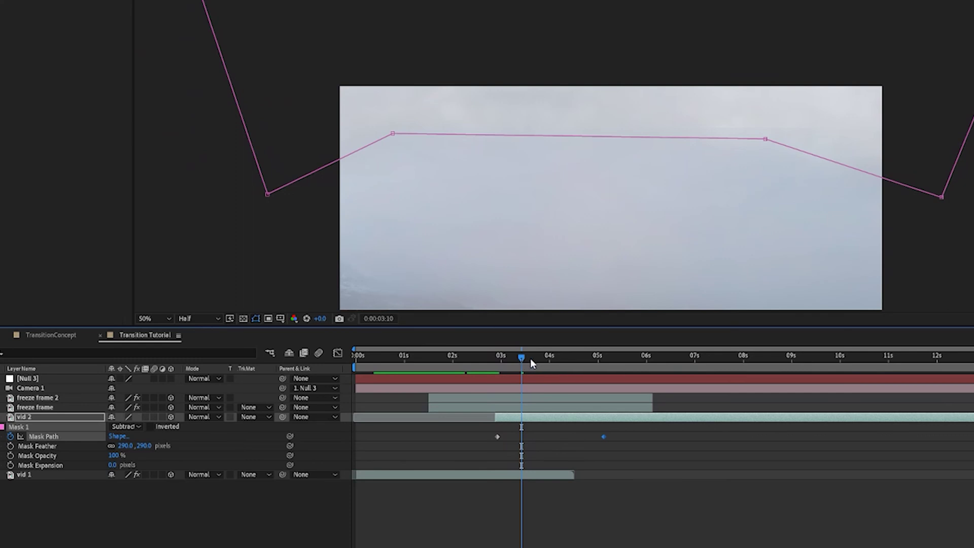
pyautogui.moveTo(531, 358)
pyautogui.mouseDown()
pyautogui.moveTo(555, 361)
pyautogui.moveTo(546, 365)
pyautogui.mouseUp()
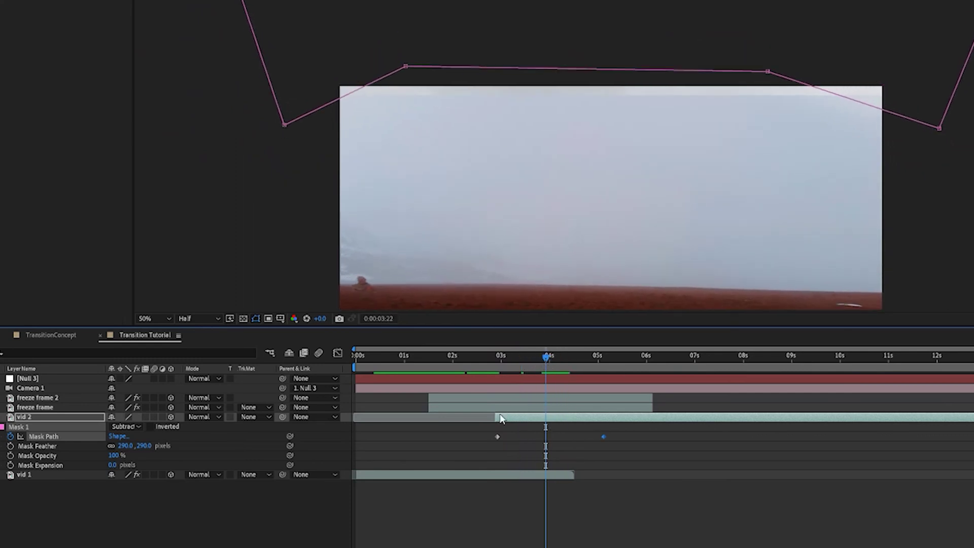
pyautogui.moveTo(498, 440); pyautogui.dragTo(527, 445)
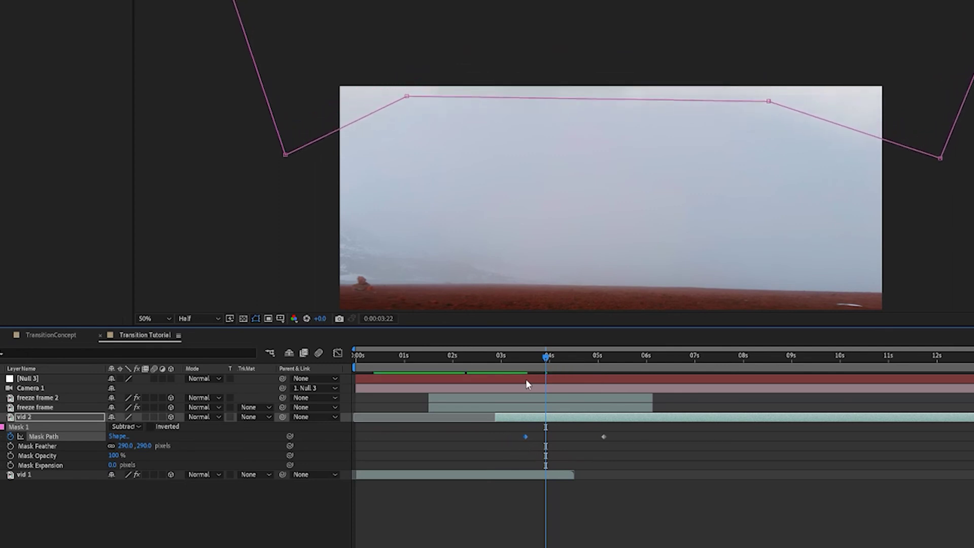
pyautogui.moveTo(543, 357)
pyautogui.mouseDown()
pyautogui.moveTo(496, 356)
pyautogui.moveTo(538, 363)
pyautogui.mouseUp()
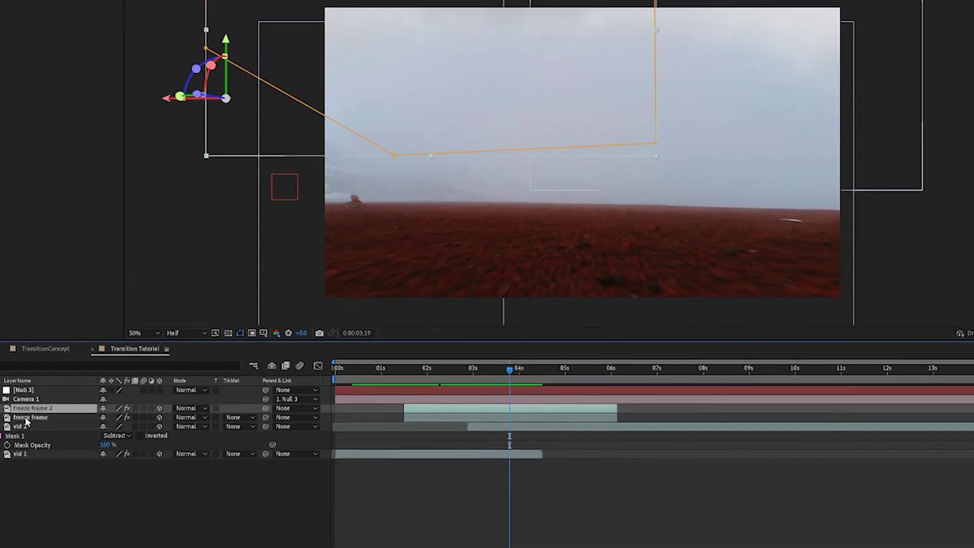
# Step: Show Opacity and select both freeze frame layers' final 0% Opacity keyframes
pyautogui.press('t')
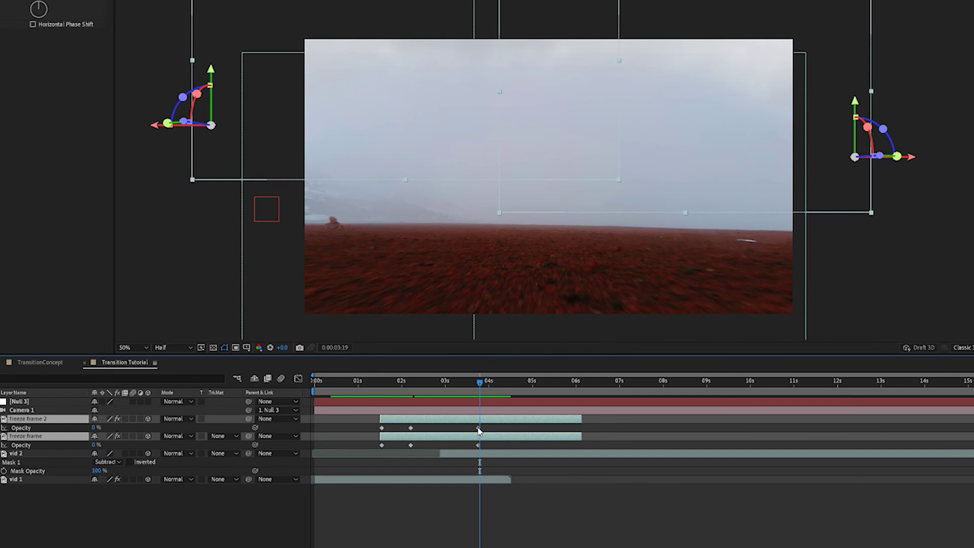
pyautogui.click(478, 428)
pyautogui.keyDown('shift'); pyautogui.click(478, 445); pyautogui.keyUp('shift')
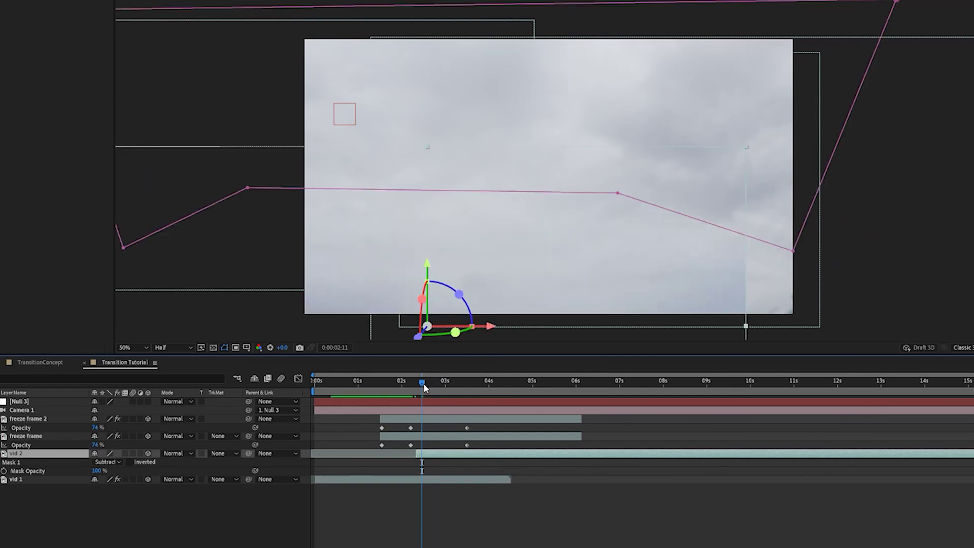
# Step: At 0:00:02:16, pull vid 2's right-hand mask corners down to add a mid-rise Mask Path keyframe
pyautogui.moveTo(425, 387)
pyautogui.mouseDown()
pyautogui.moveTo(409, 387)
pyautogui.moveTo(454, 389)
pyautogui.moveTo(432, 387)
pyautogui.mouseUp()
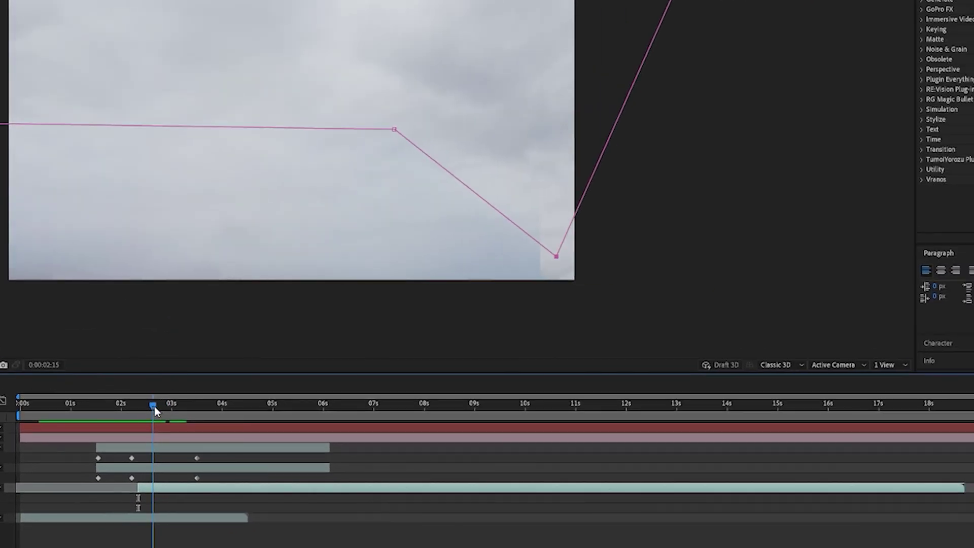
pyautogui.moveTo(155, 409)
pyautogui.mouseDown()
pyautogui.moveTo(176, 407)
pyautogui.moveTo(151, 411)
pyautogui.mouseUp()
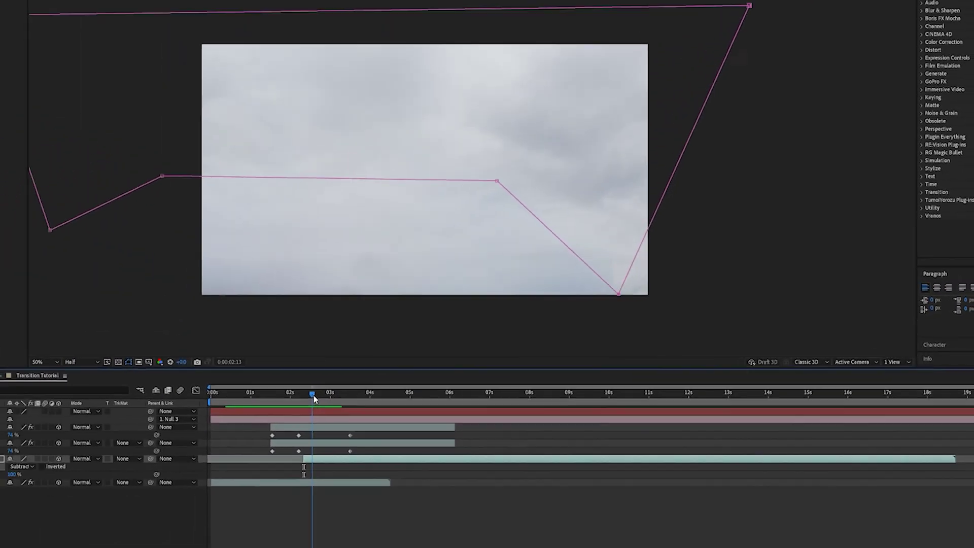
pyautogui.moveTo(314, 399); pyautogui.dragTo(310, 398)
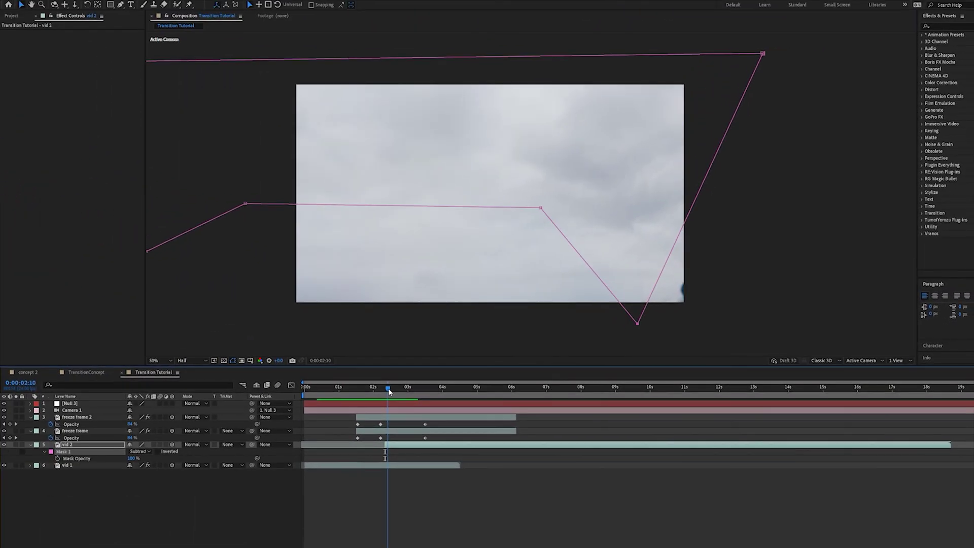
pyautogui.moveTo(389, 391); pyautogui.dragTo(388, 389)
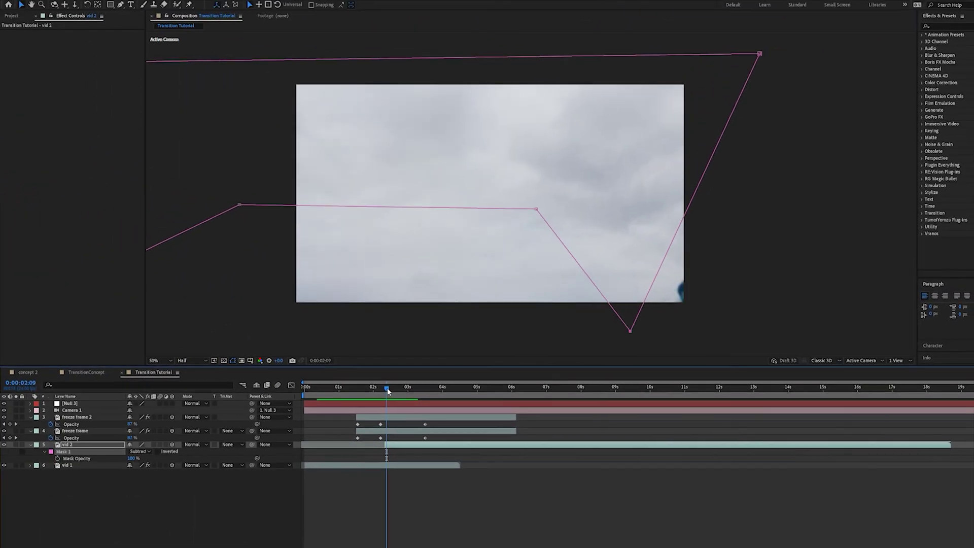
pyautogui.press('m')
pyautogui.moveTo(387, 392); pyautogui.dragTo(407, 393)
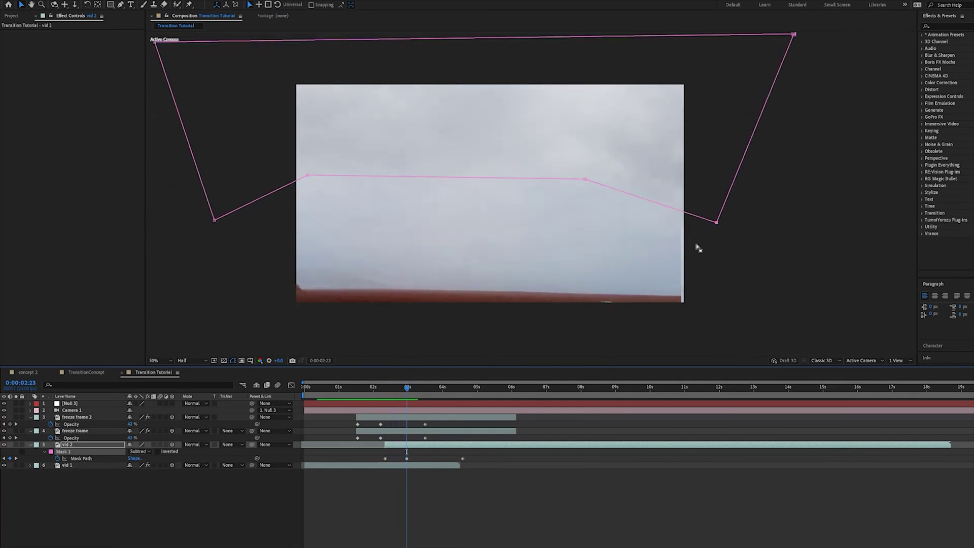
pyautogui.press('pageup')
pyautogui.press('pageup')
pyautogui.press('pageup')
pyautogui.press('pageup')
pyautogui.press('pageup')
pyautogui.press('pageup')
pyautogui.press('pageup')
pyautogui.moveTo(669, 301); pyautogui.dragTo(665, 306)
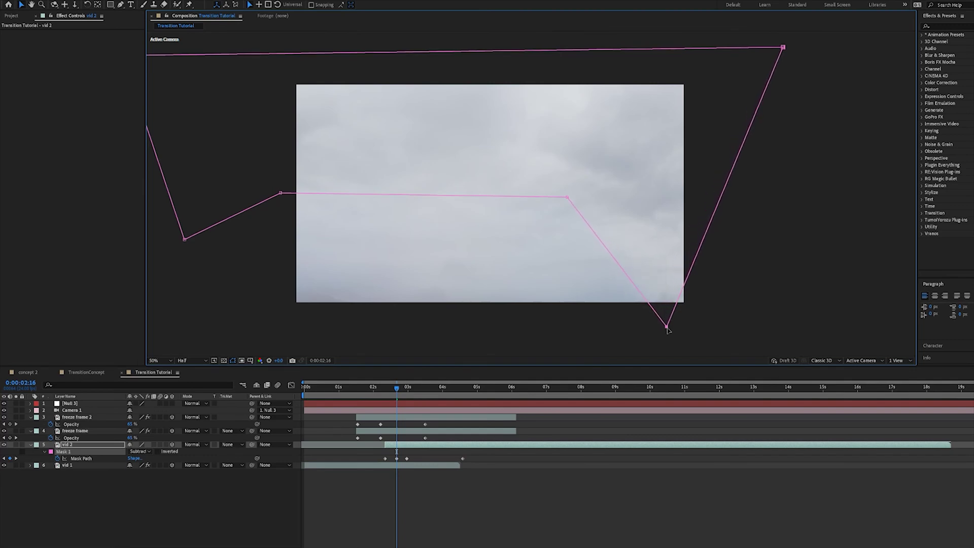
pyautogui.moveTo(395, 390)
pyautogui.mouseDown()
pyautogui.moveTo(386, 385)
pyautogui.moveTo(409, 390)
pyautogui.mouseUp()
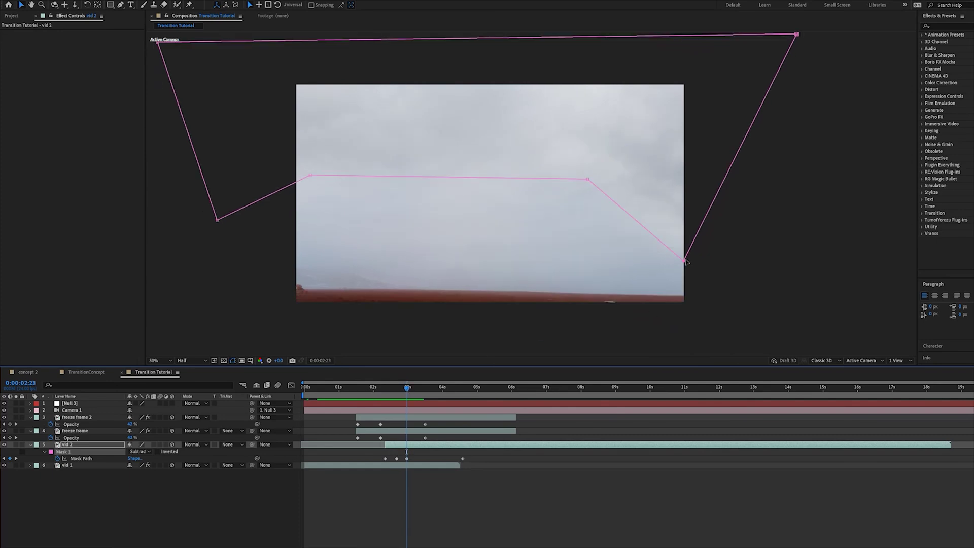
pyautogui.moveTo(684, 263); pyautogui.dragTo(684, 289)
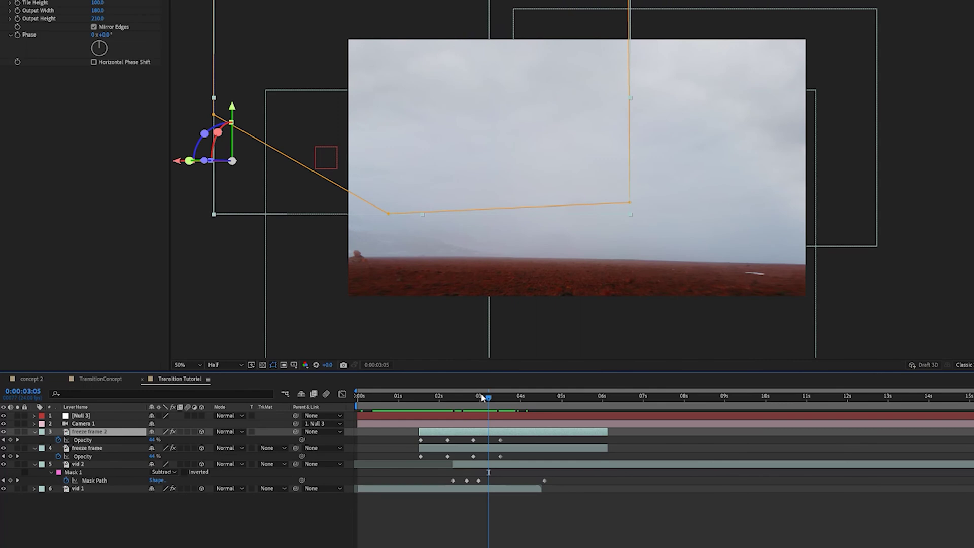
pyautogui.moveTo(483, 397); pyautogui.dragTo(498, 398)
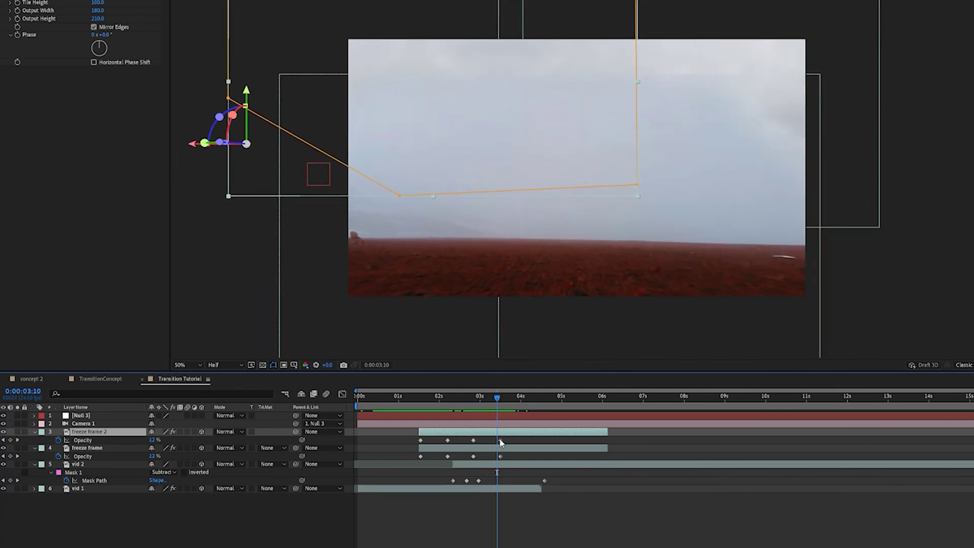
# Step: Move vid 2's last Mask Path keyframe later, near 6 seconds, and preview the longer transition
pyautogui.keyDown('shift'); pyautogui.click(501, 457); pyautogui.keyUp('shift')
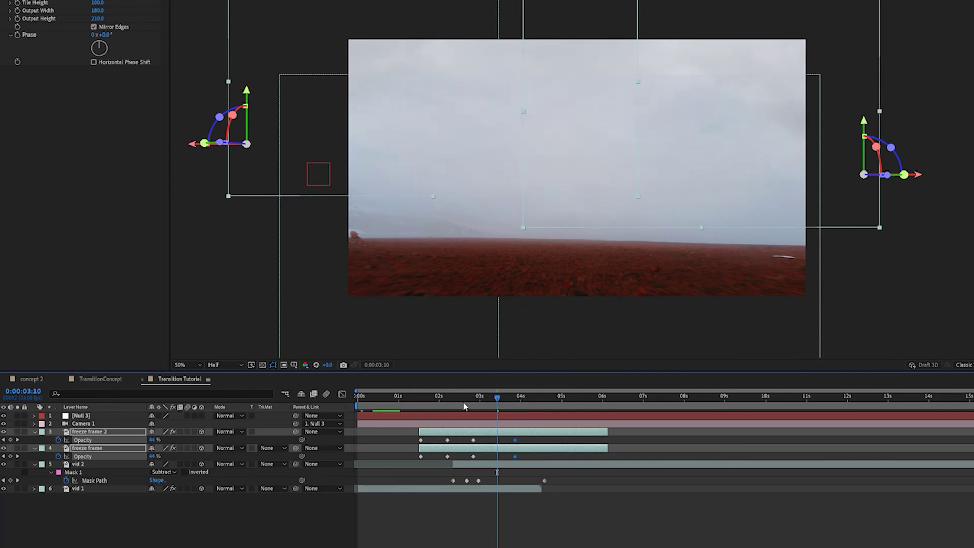
pyautogui.moveTo(465, 406); pyautogui.dragTo(503, 402)
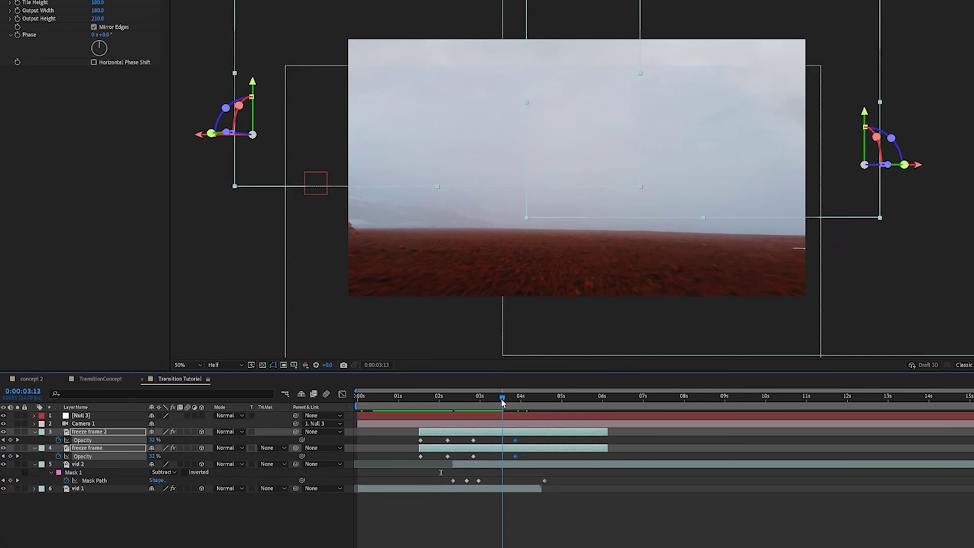
pyautogui.moveTo(545, 481); pyautogui.dragTo(596, 479)
pyautogui.moveTo(474, 400); pyautogui.dragTo(563, 404)
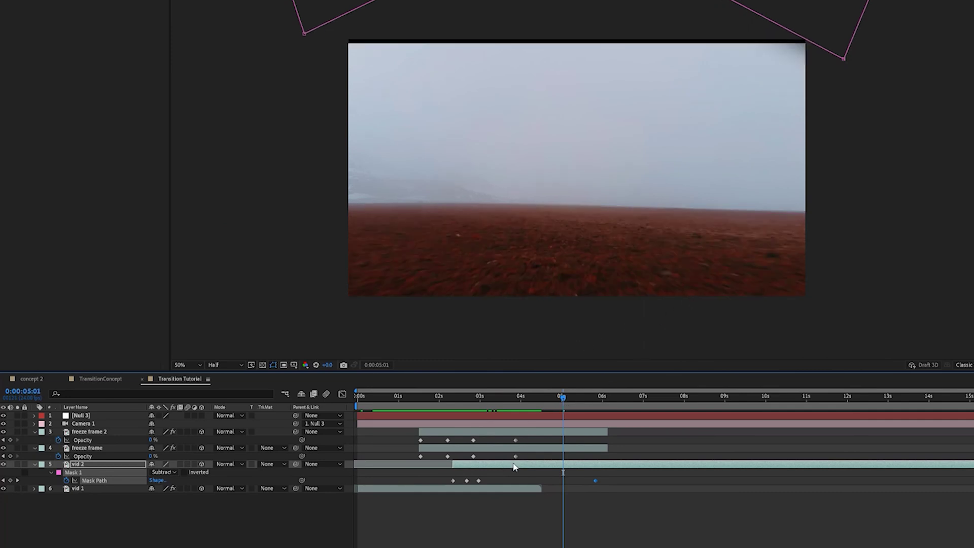
pyautogui.click(536, 464)
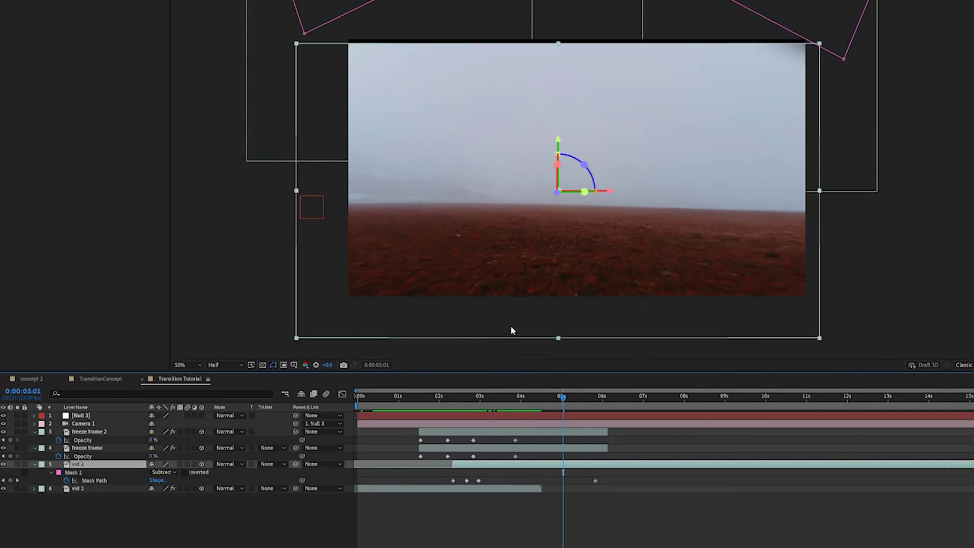
pyautogui.moveTo(510, 324); pyautogui.dragTo(510, 319)
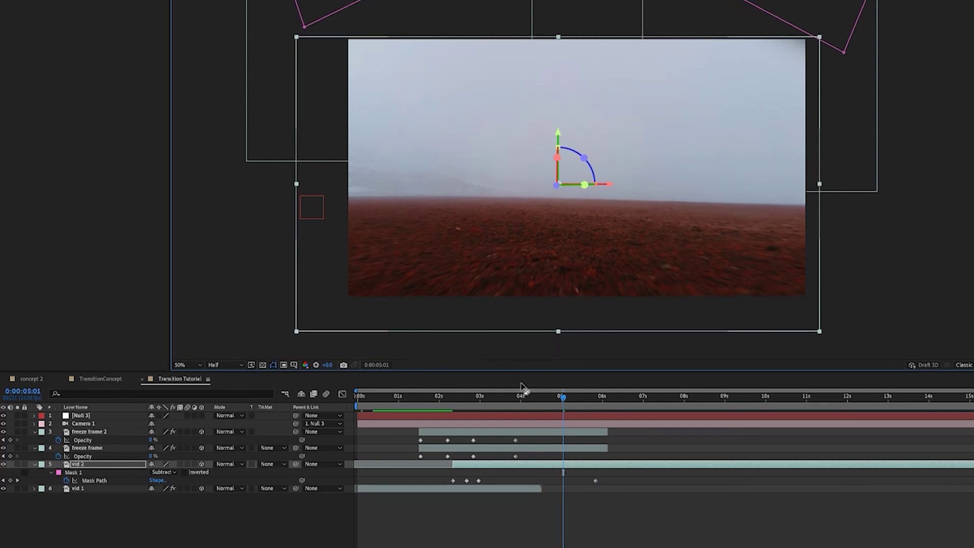
pyautogui.moveTo(500, 398); pyautogui.dragTo(453, 404)
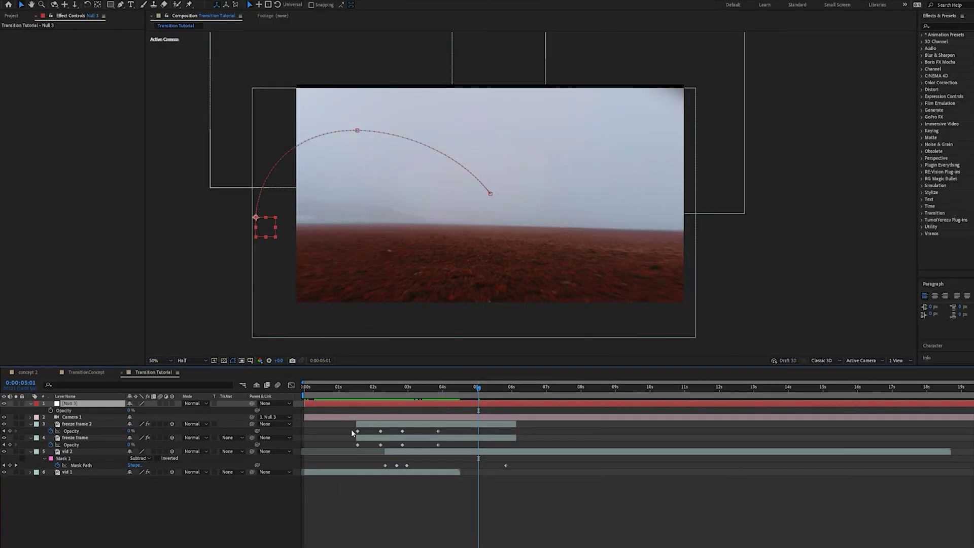
# Step: Lower Null 3 slightly at its keyframe near four seconds and preview the camera move
pyautogui.press('t')
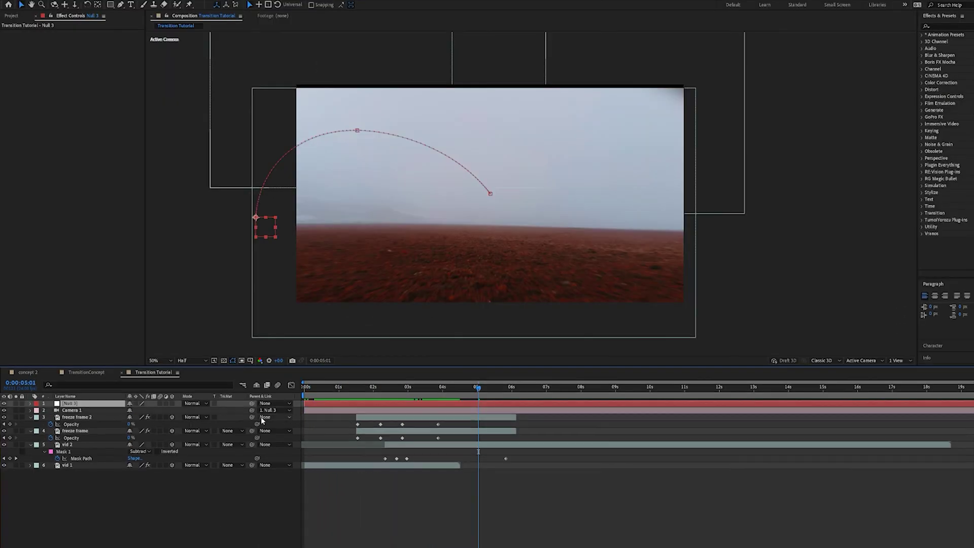
pyautogui.press('u')
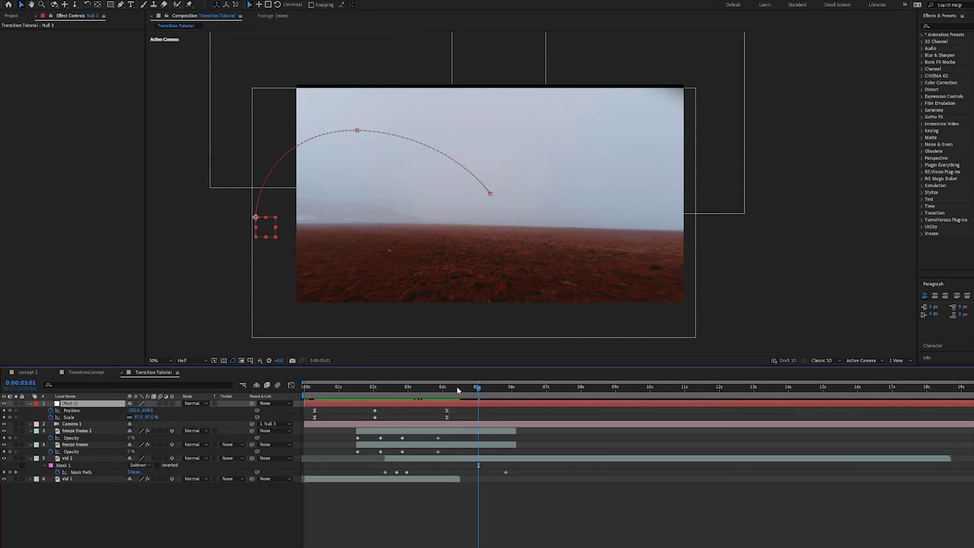
pyautogui.moveTo(456, 389); pyautogui.dragTo(448, 388)
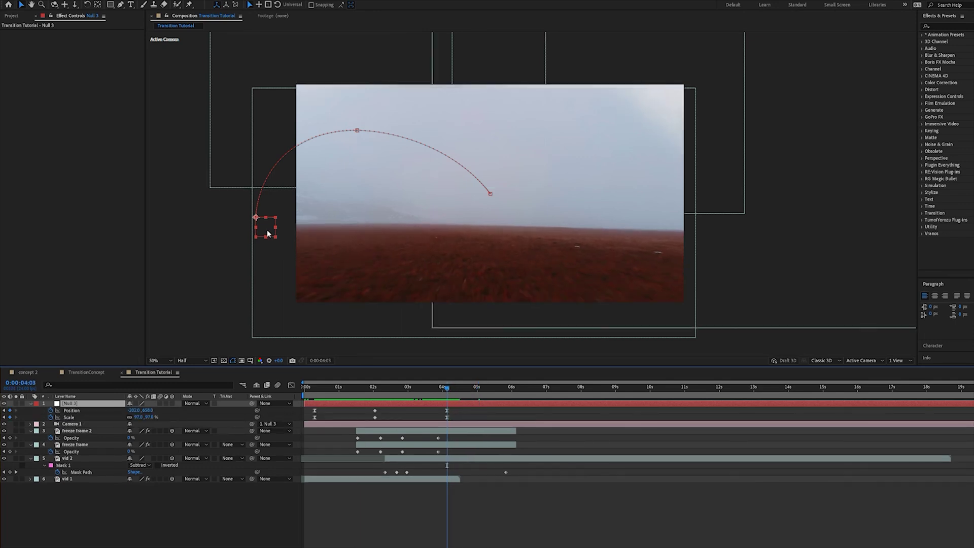
pyautogui.moveTo(454, 394)
pyautogui.mouseDown()
pyautogui.moveTo(483, 398)
pyautogui.moveTo(444, 388)
pyautogui.mouseUp()
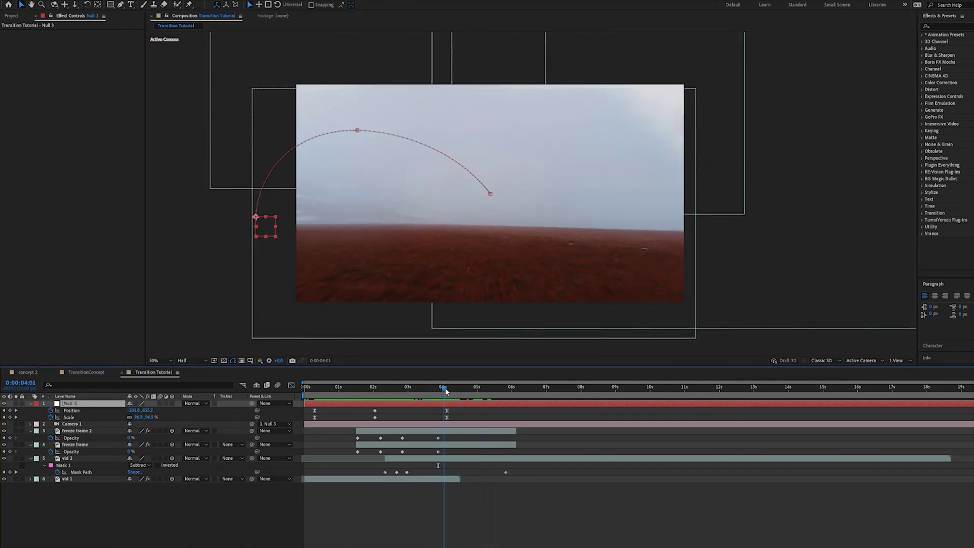
pyautogui.moveTo(265, 233); pyautogui.dragTo(265, 241)
pyautogui.click(365, 392)
pyautogui.moveTo(355, 392); pyautogui.dragTo(329, 390)
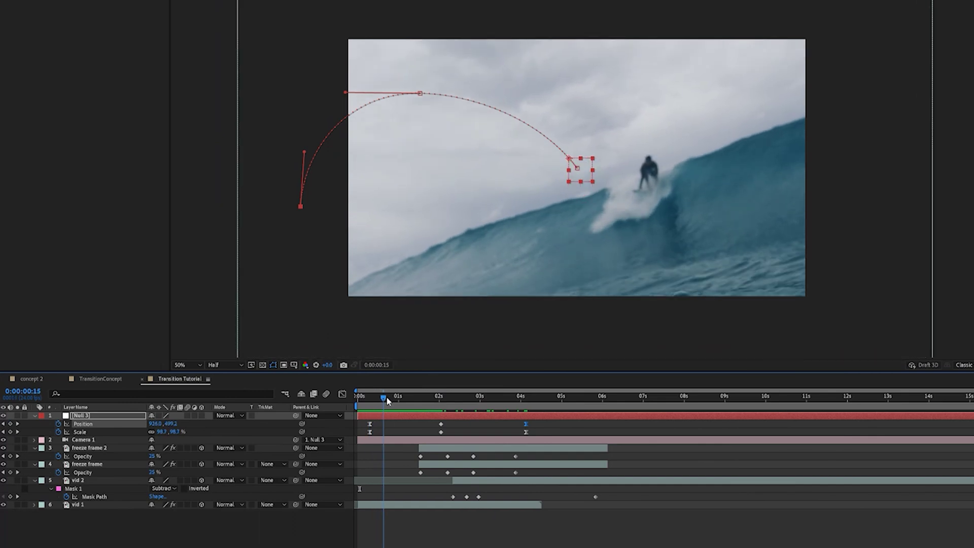
pyautogui.moveTo(387, 401); pyautogui.dragTo(537, 413)
# Step: At 0:00:04:09, pull vid 2's top-right mask vertex up and outward, adding a Mask Path keyframe
pyautogui.click(704, 320)
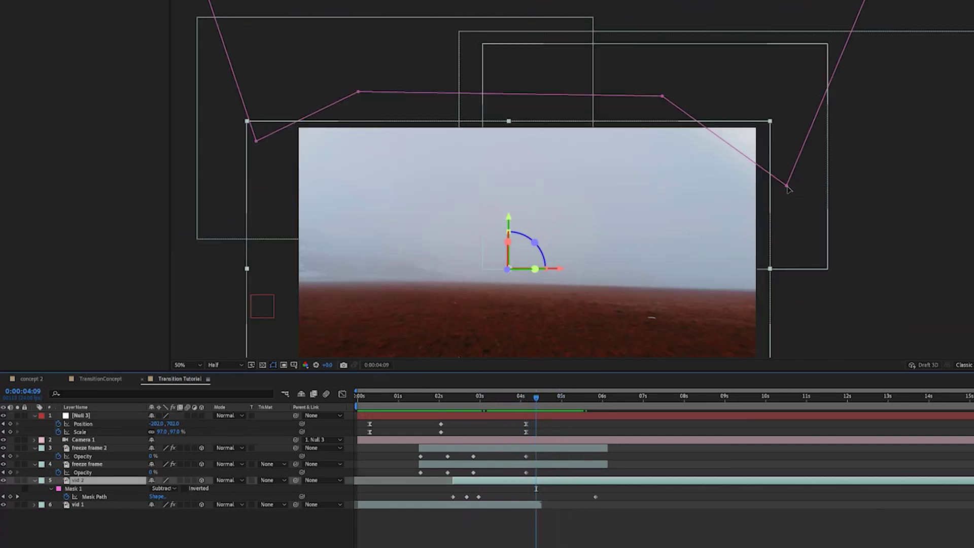
pyautogui.moveTo(787, 187); pyautogui.dragTo(816, 116)
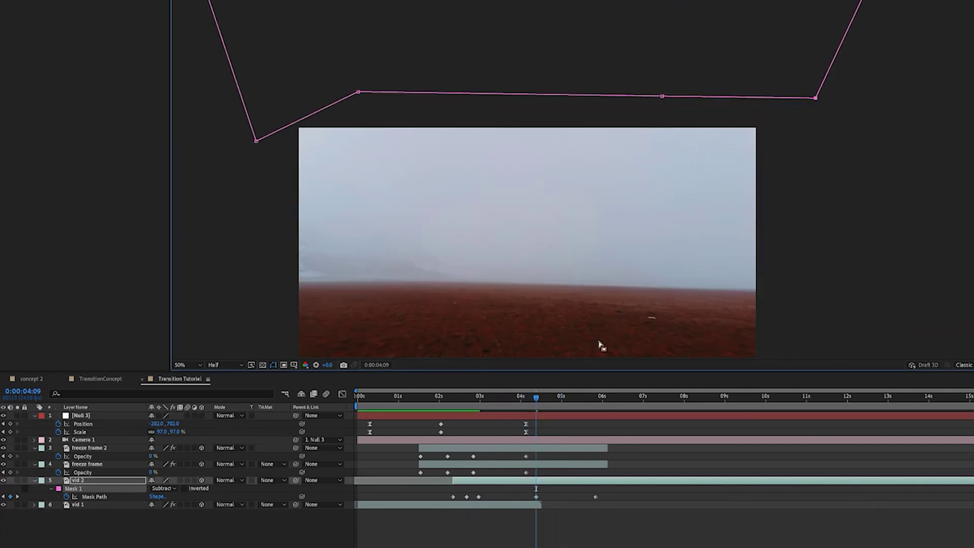
pyautogui.moveTo(537, 402)
pyautogui.mouseDown()
pyautogui.moveTo(617, 409)
pyautogui.moveTo(518, 415)
pyautogui.moveTo(351, 403)
pyautogui.moveTo(439, 419)
pyautogui.moveTo(381, 419)
pyautogui.moveTo(406, 423)
pyautogui.moveTo(616, 425)
pyautogui.moveTo(522, 413)
pyautogui.moveTo(543, 399)
pyautogui.mouseUp()
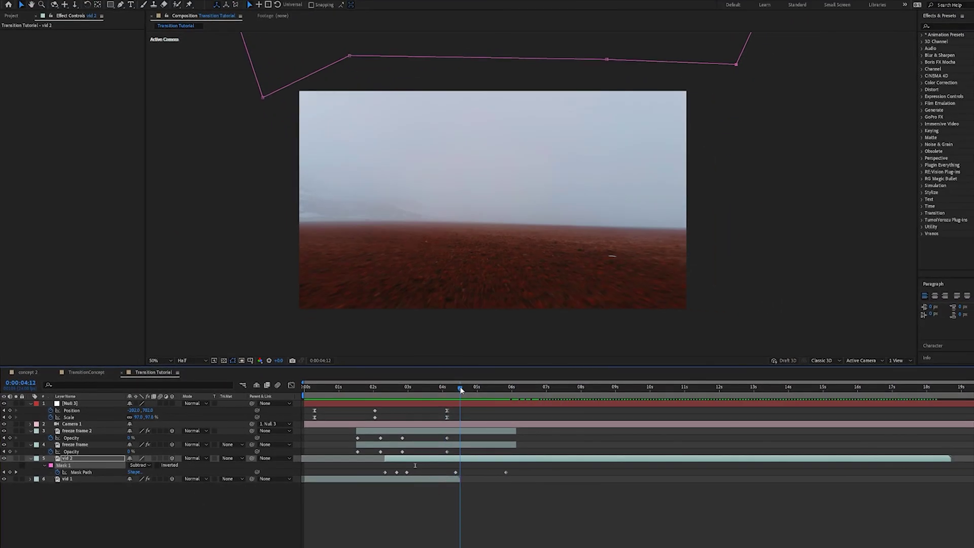
# Step: At 0:00:04:14, pull vid 2's left mask vertex up and inward to add a Mask Path keyframe, then review
pyautogui.moveTo(462, 389); pyautogui.dragTo(463, 390)
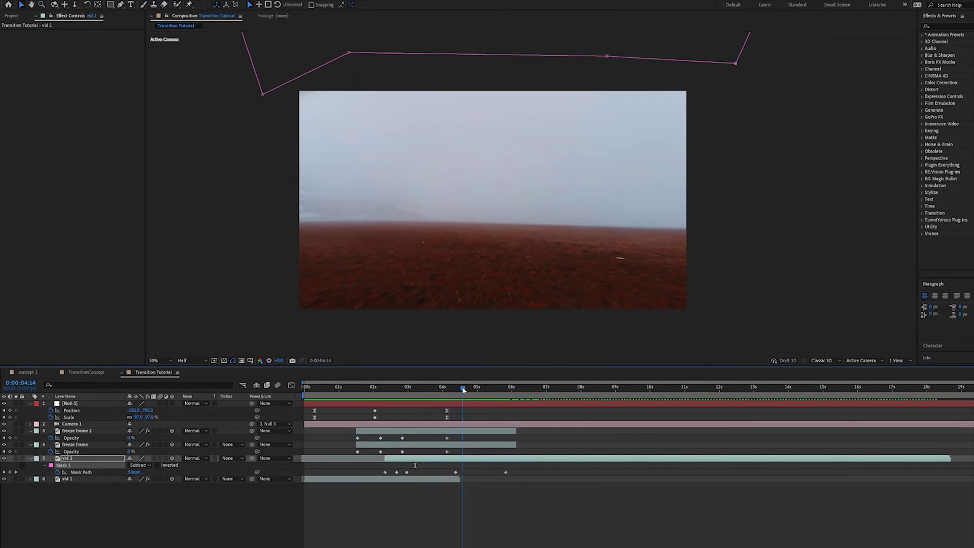
pyautogui.moveTo(264, 95); pyautogui.dragTo(254, 78)
pyautogui.moveTo(467, 400); pyautogui.dragTo(425, 404)
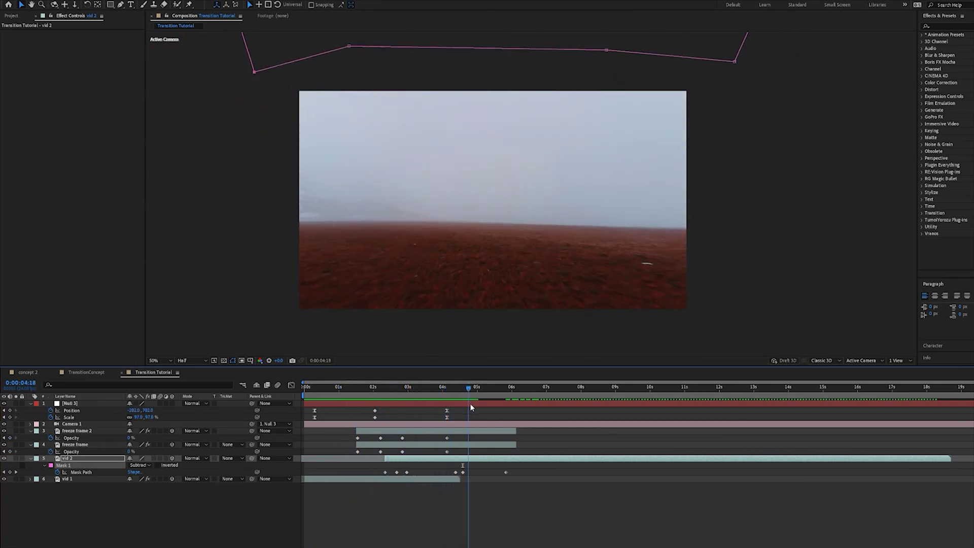